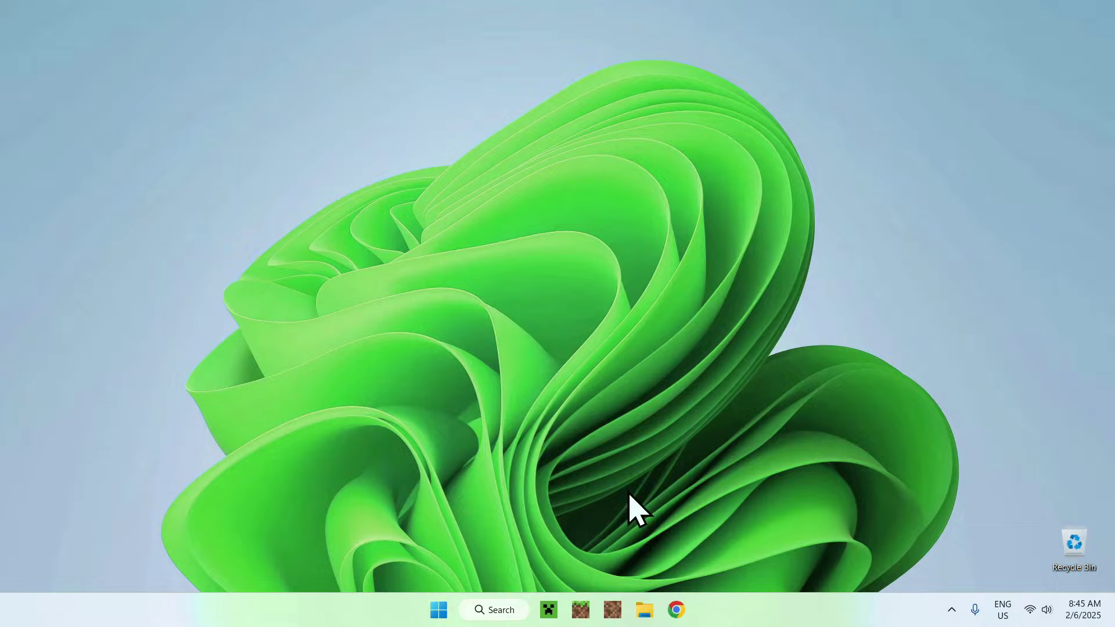
- Find Modrinth through Google and open its Modpacks catalogue, ready to search by name
left_click(677, 611)
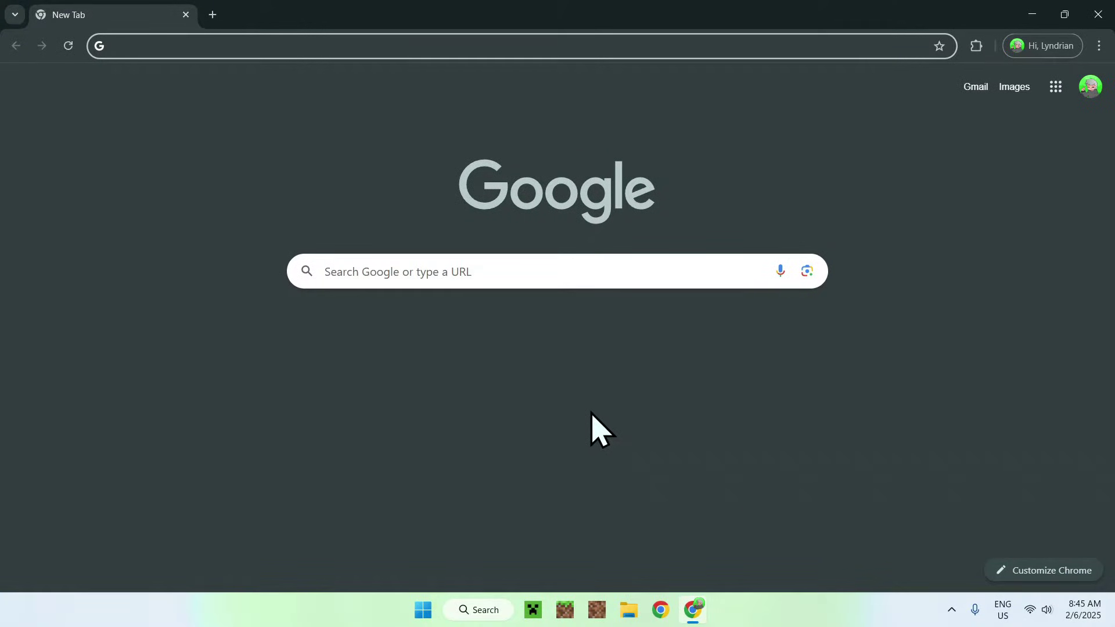
left_click(653, 272)
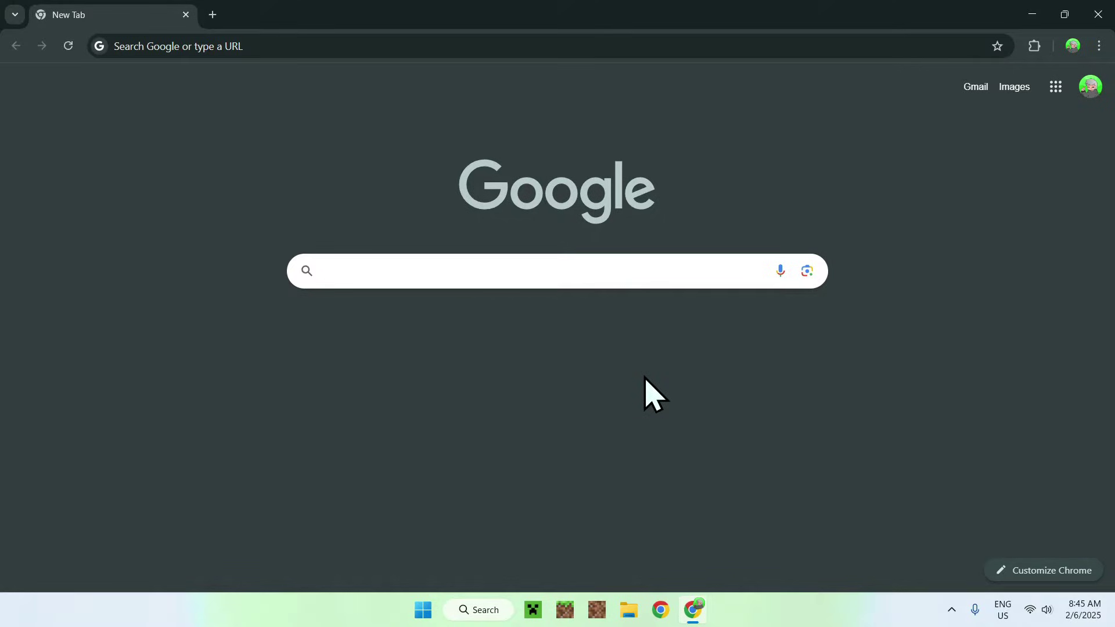
type("Modrinth")
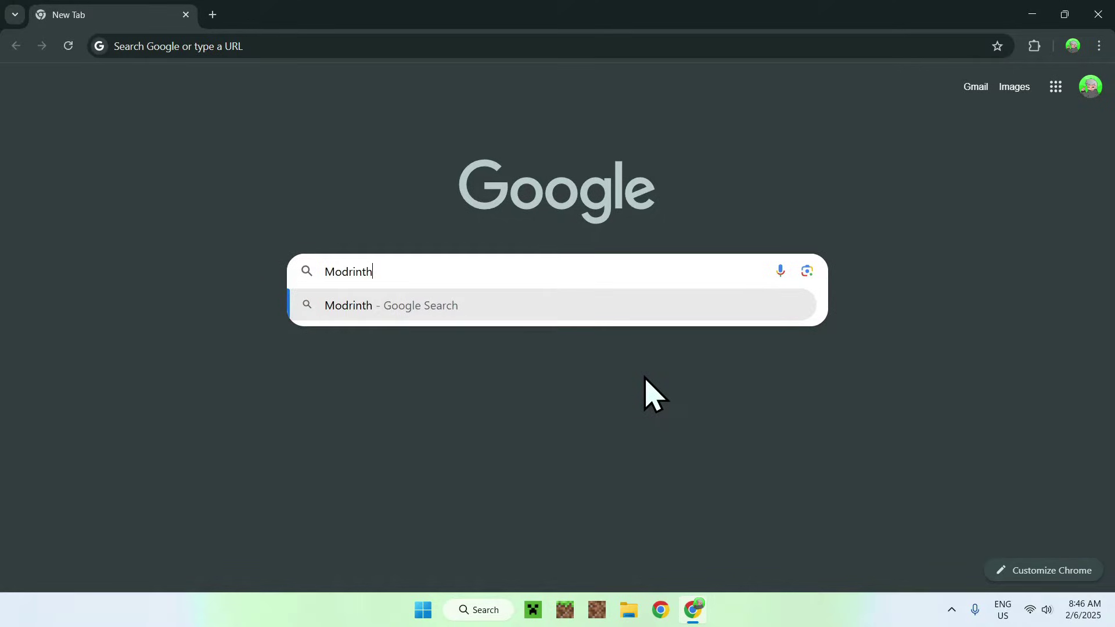
key("Return")
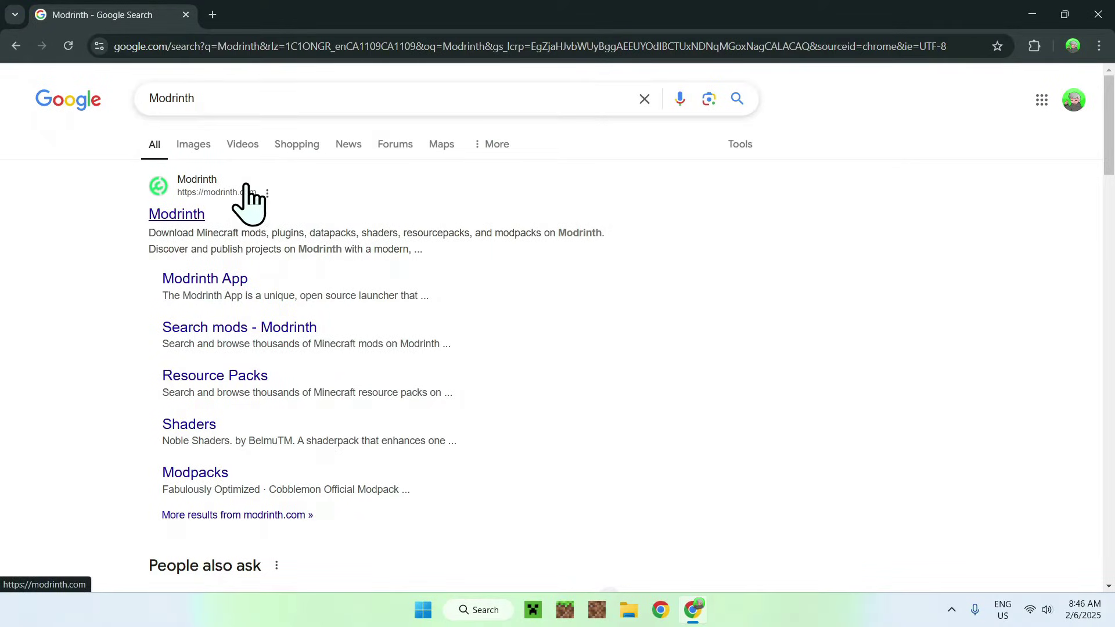
left_click(171, 225)
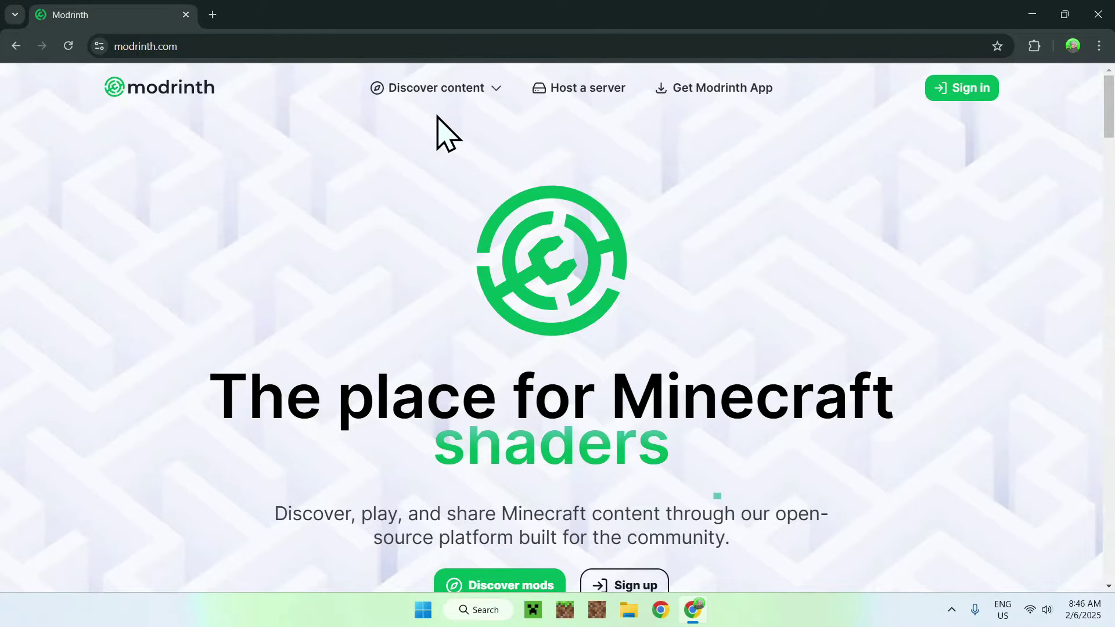
mouse_move(436, 87)
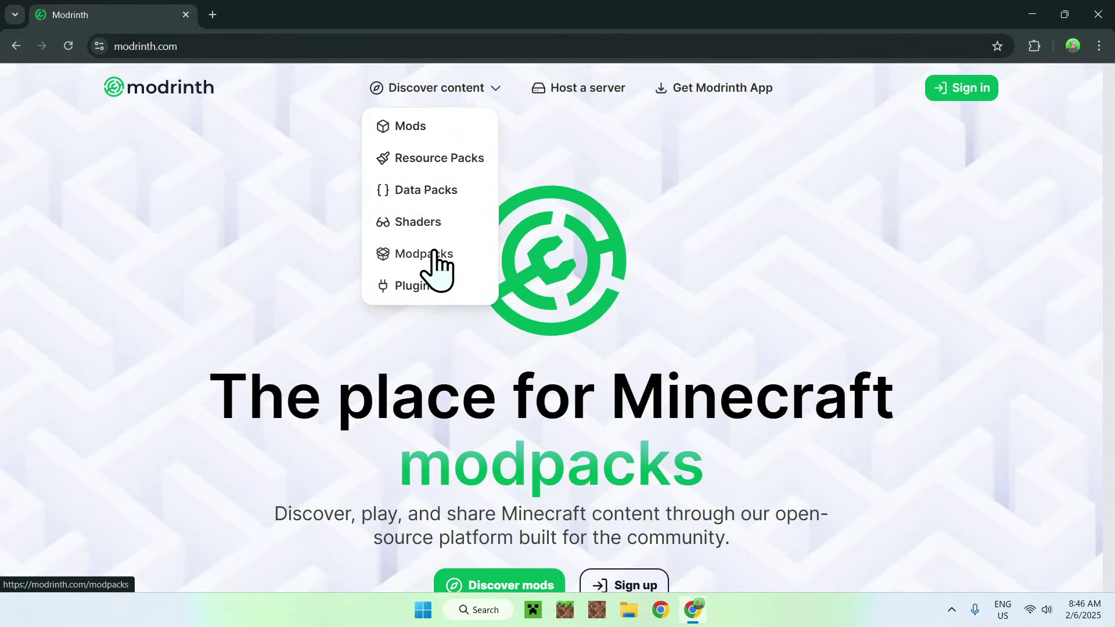
left_click(439, 257)
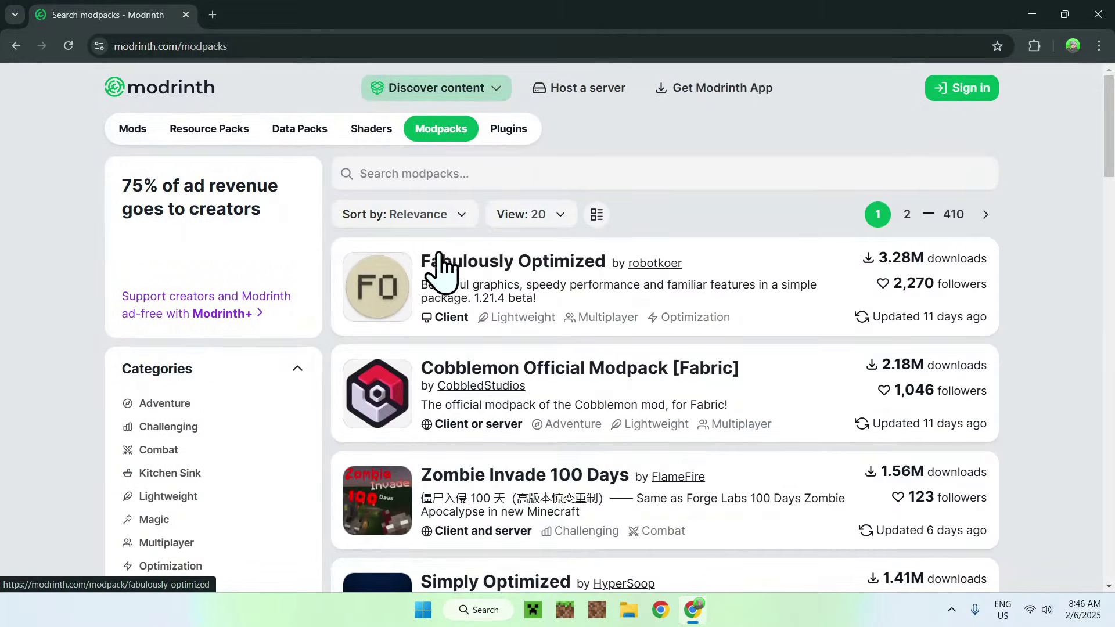
left_click(636, 174)
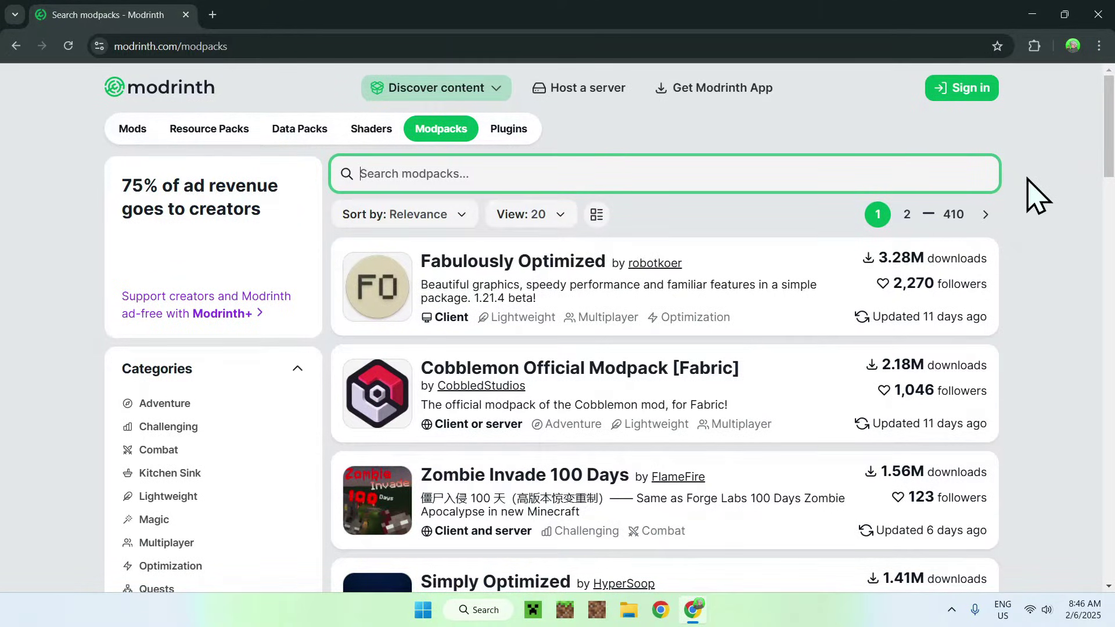
type("Simply Optimiz")
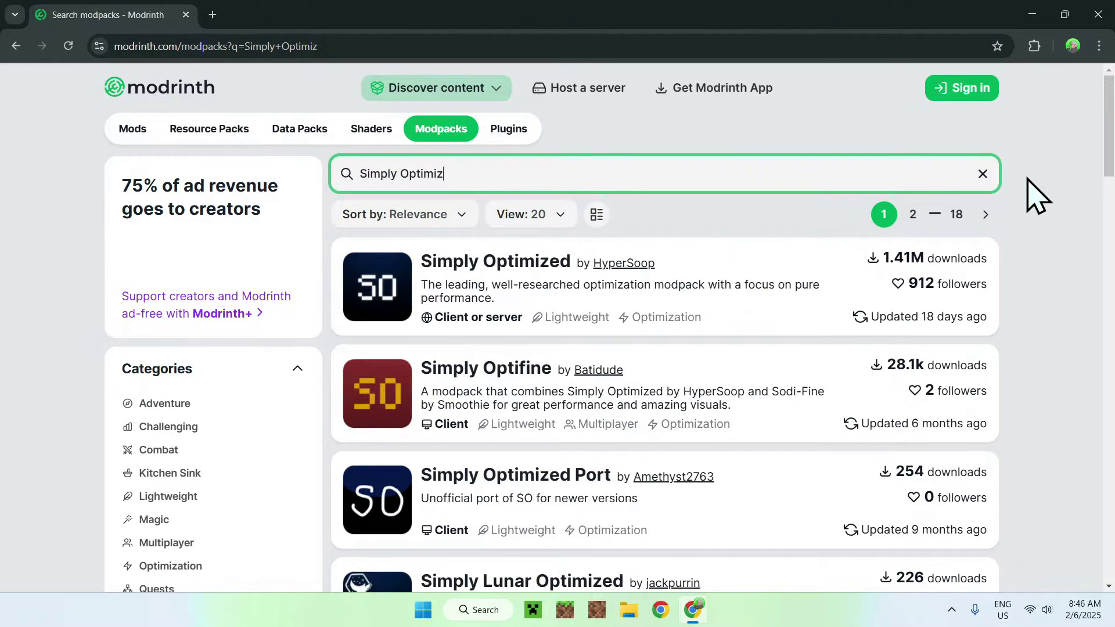
type("ed")
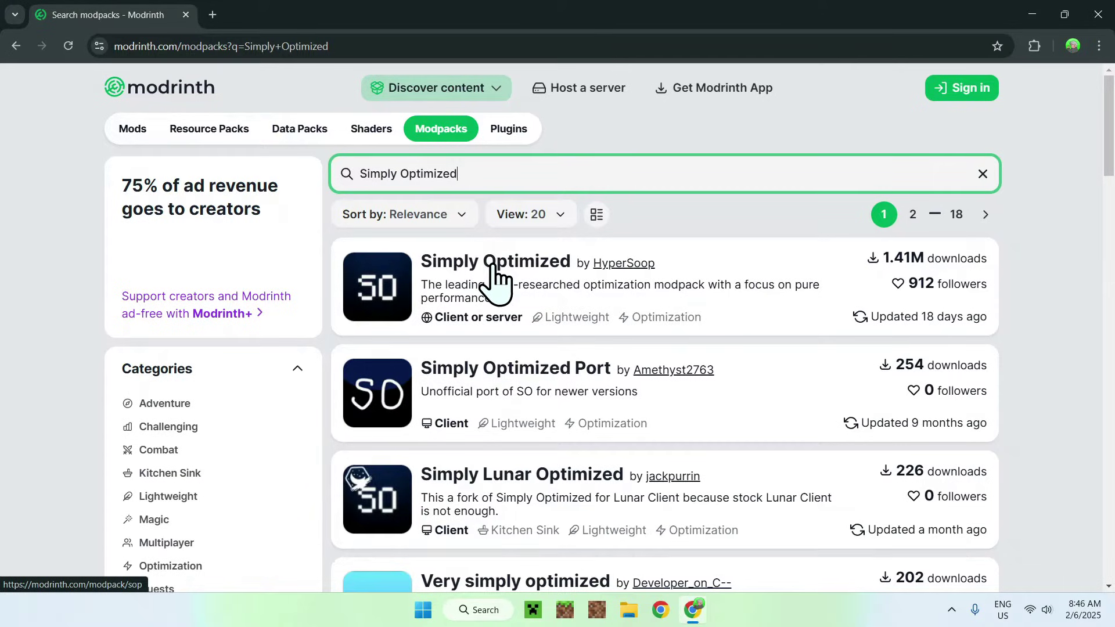
- Show Simply Optimized's versions filtered to Minecraft 1.21.4, and start a new browser tab
left_click(479, 261)
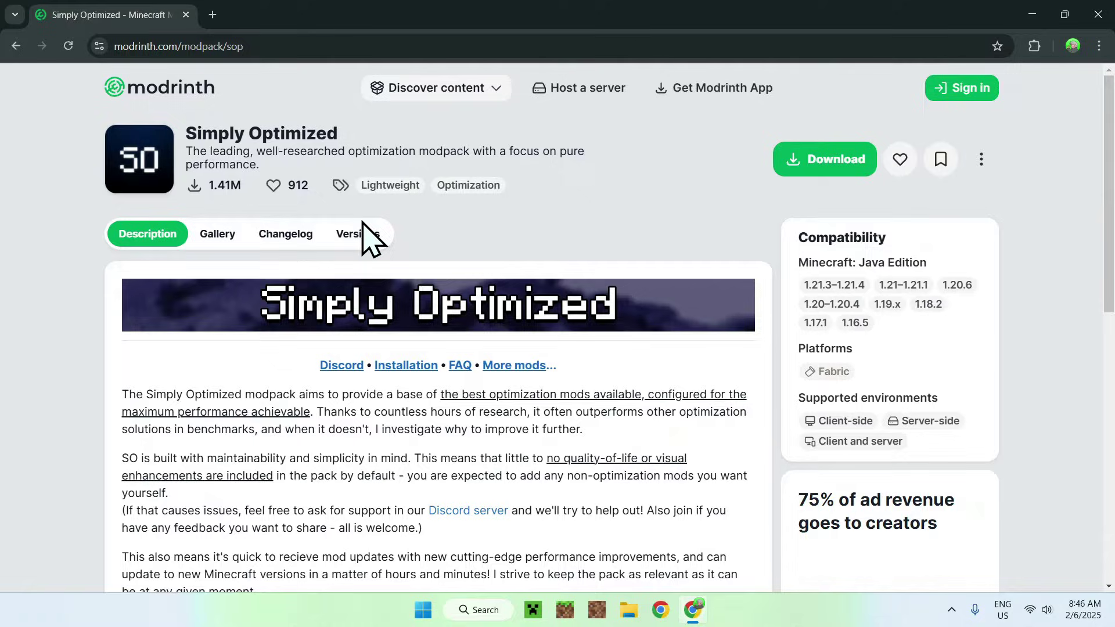
left_click(358, 249)
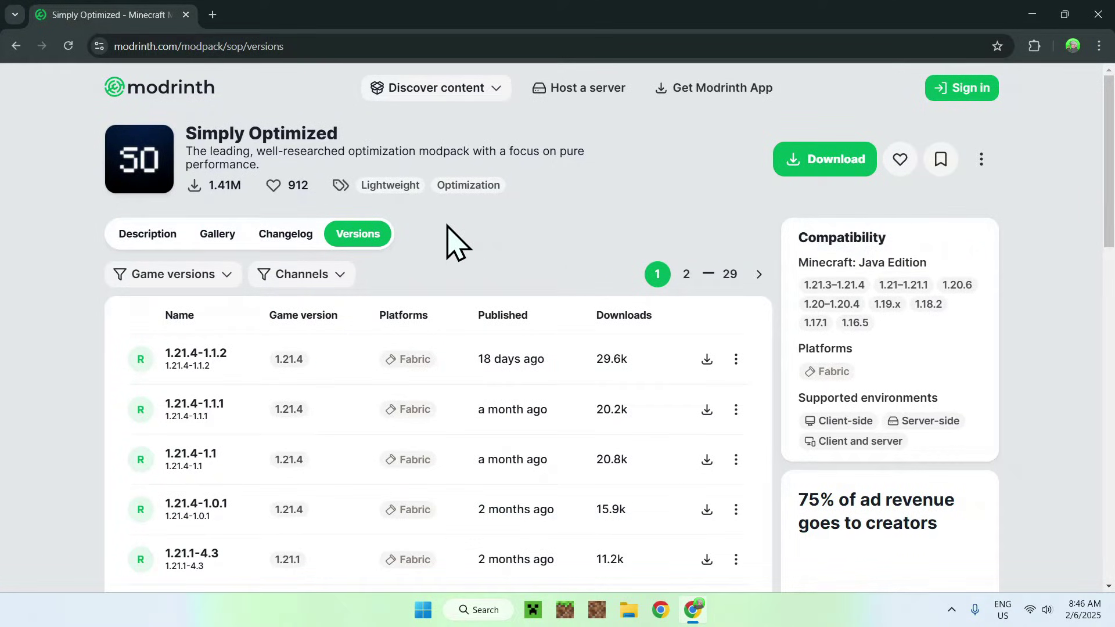
left_click(209, 275)
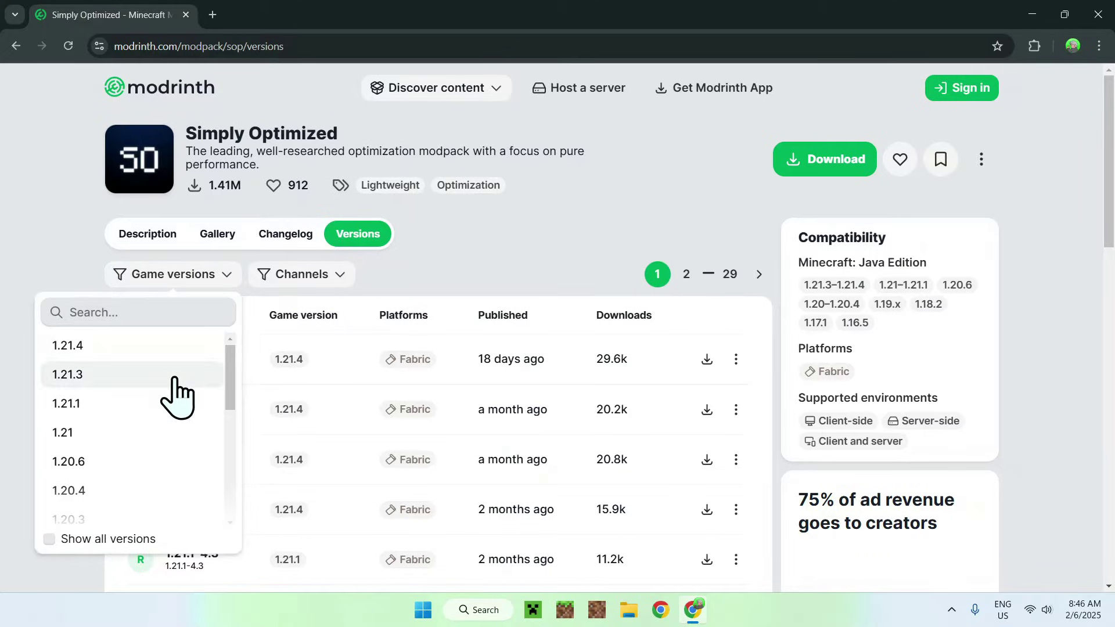
scroll(177, 397, "down", 4)
scroll(177, 399, "up", 4)
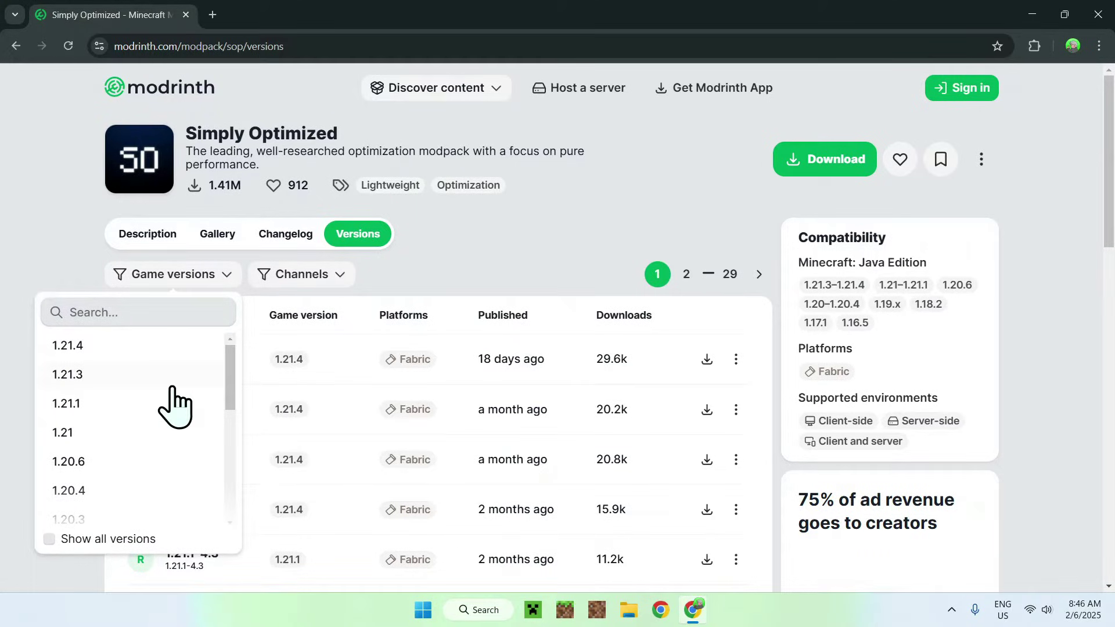
left_click(150, 349)
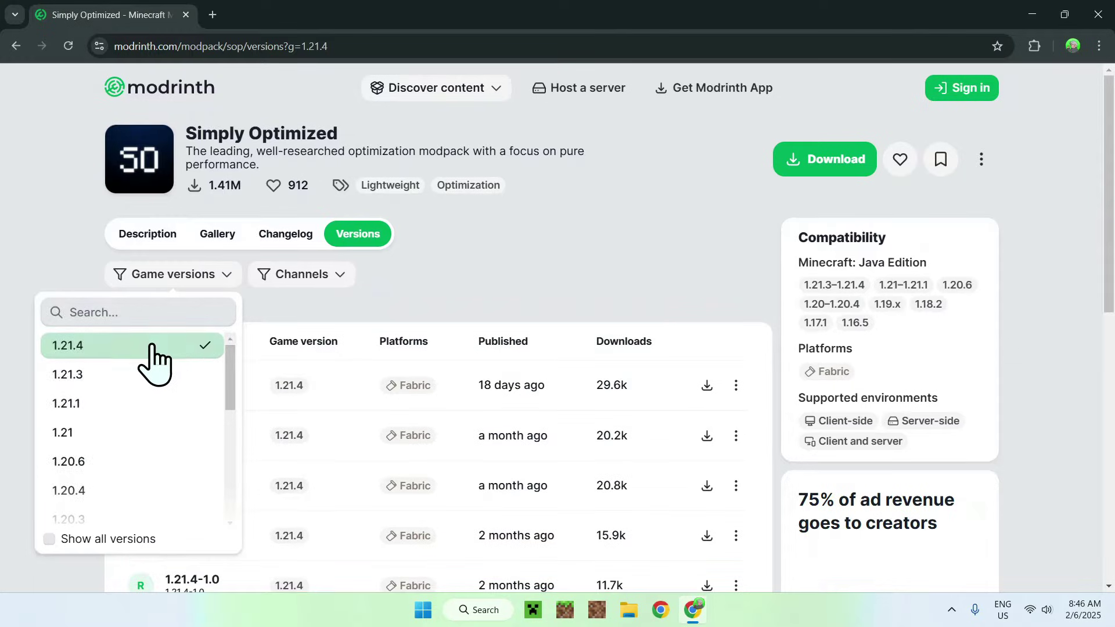
left_click(486, 277)
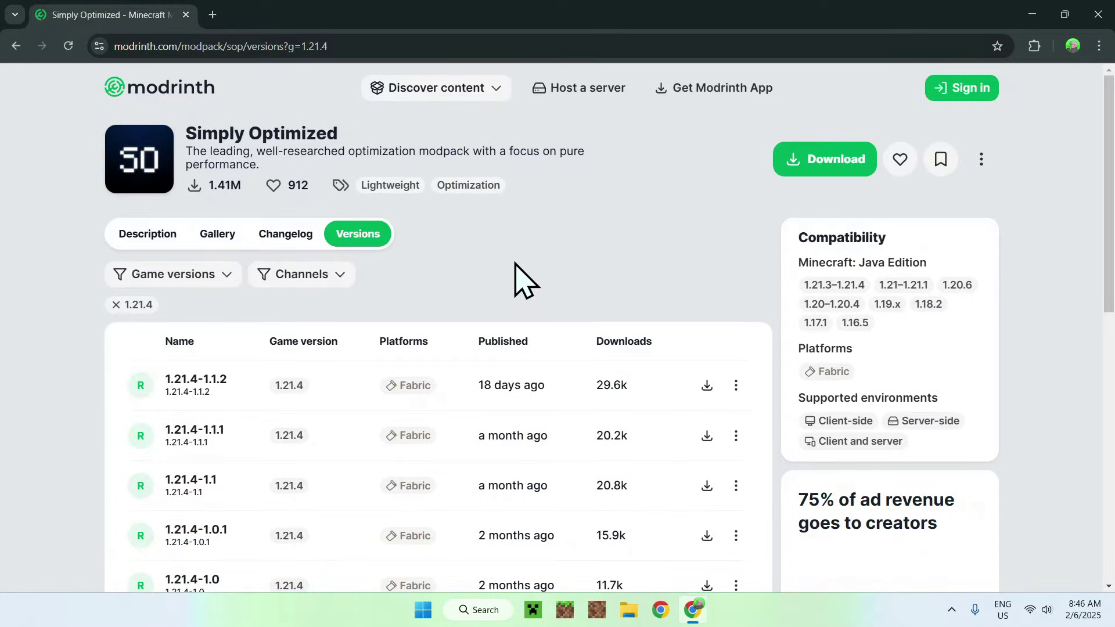
scroll(488, 288, "down", 3)
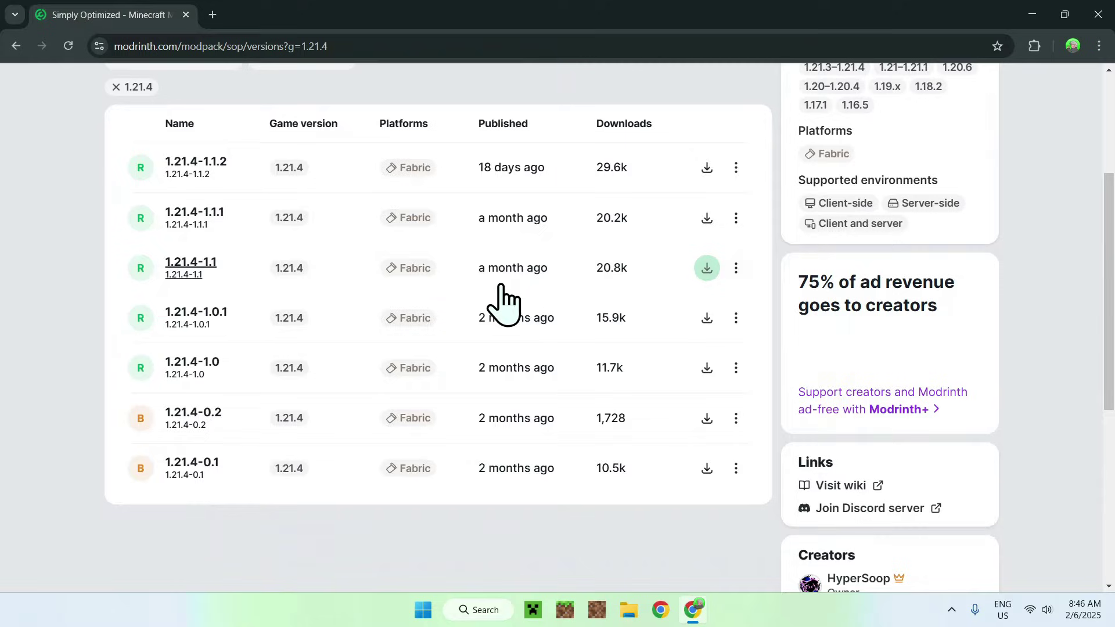
scroll(493, 292, "up", 3)
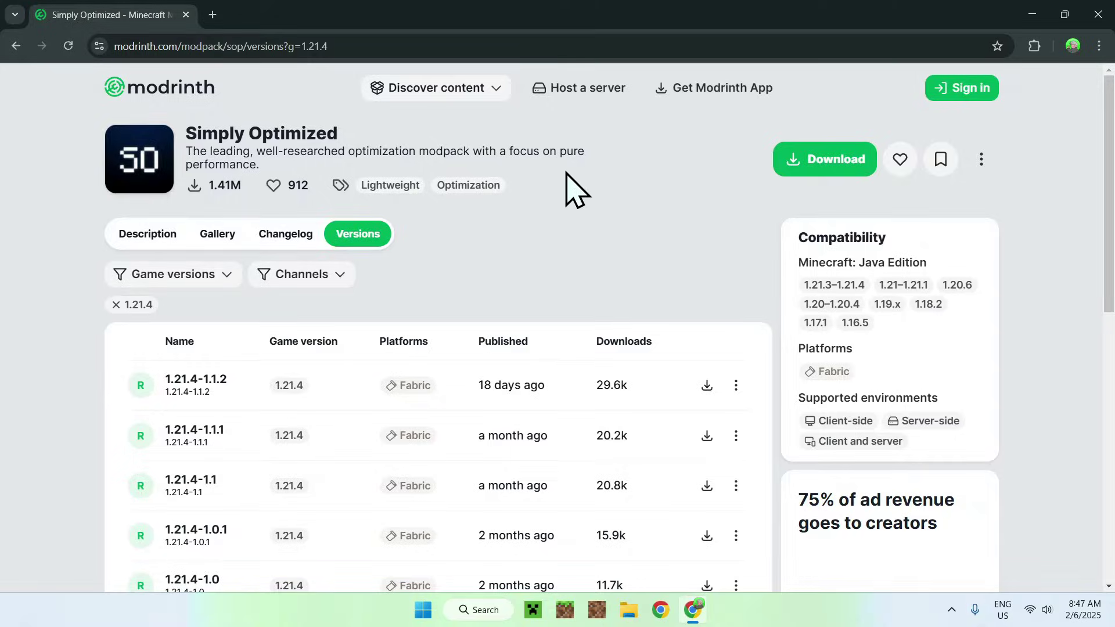
left_click(212, 15)
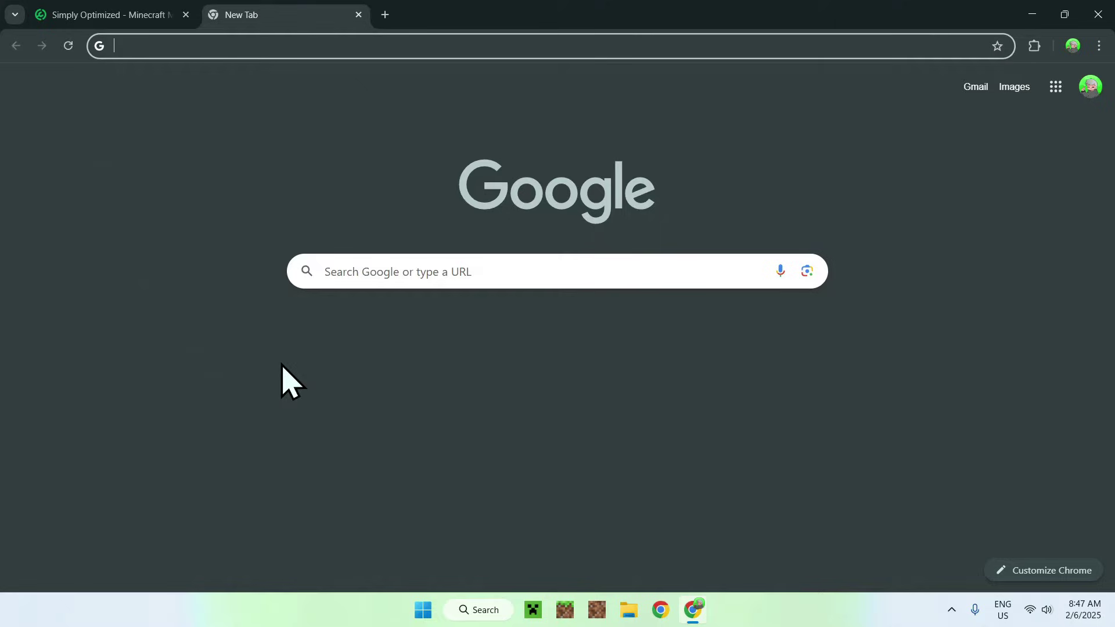
- Find the Modrinth Pack to Zip Converter with 'MRPACK TO ZIP', then return to Simply Optimized
left_click(375, 270)
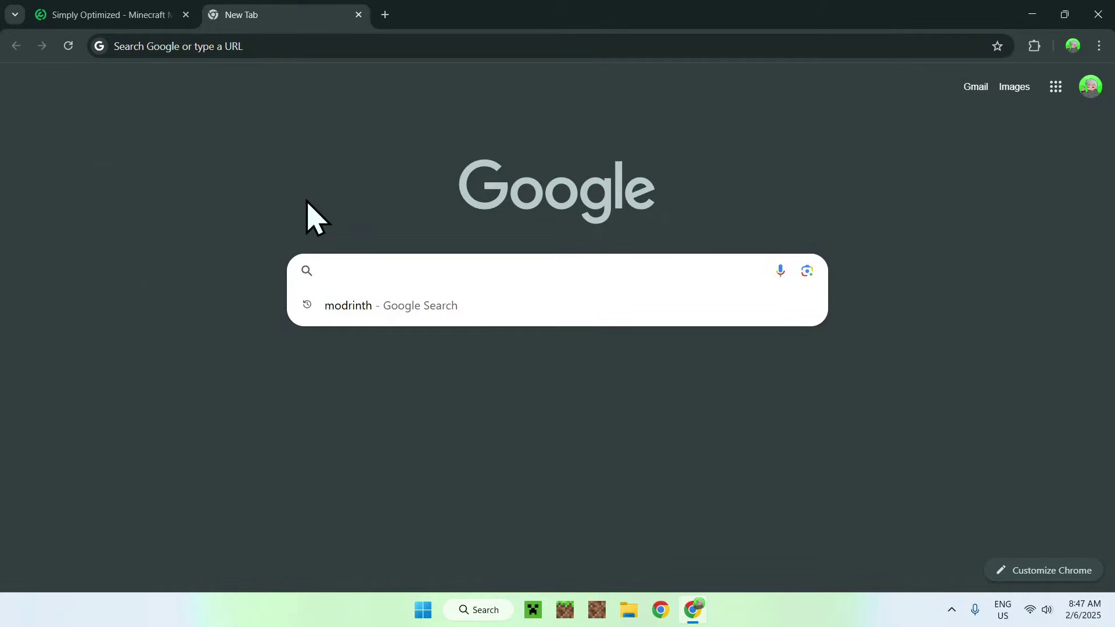
type("MRPACk TO ZIP")
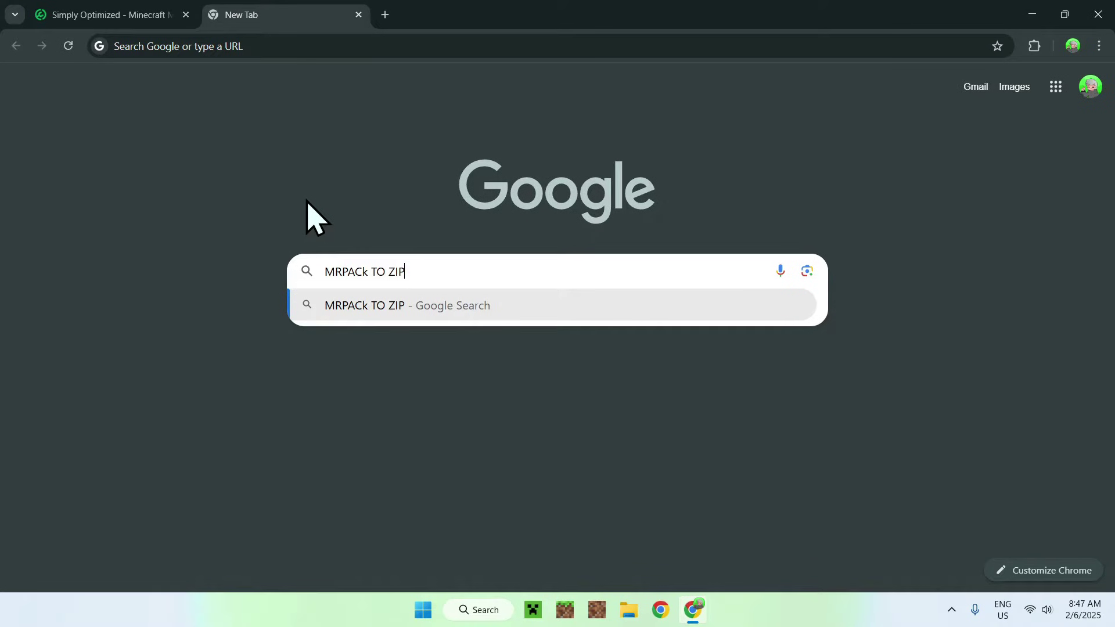
key("Return")
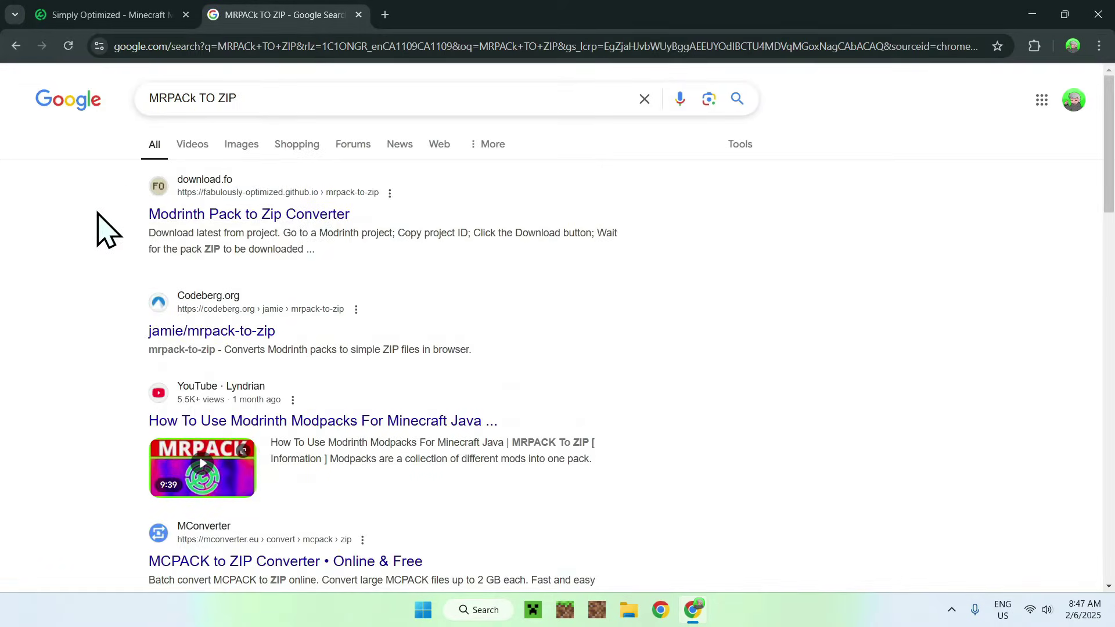
left_click(242, 218)
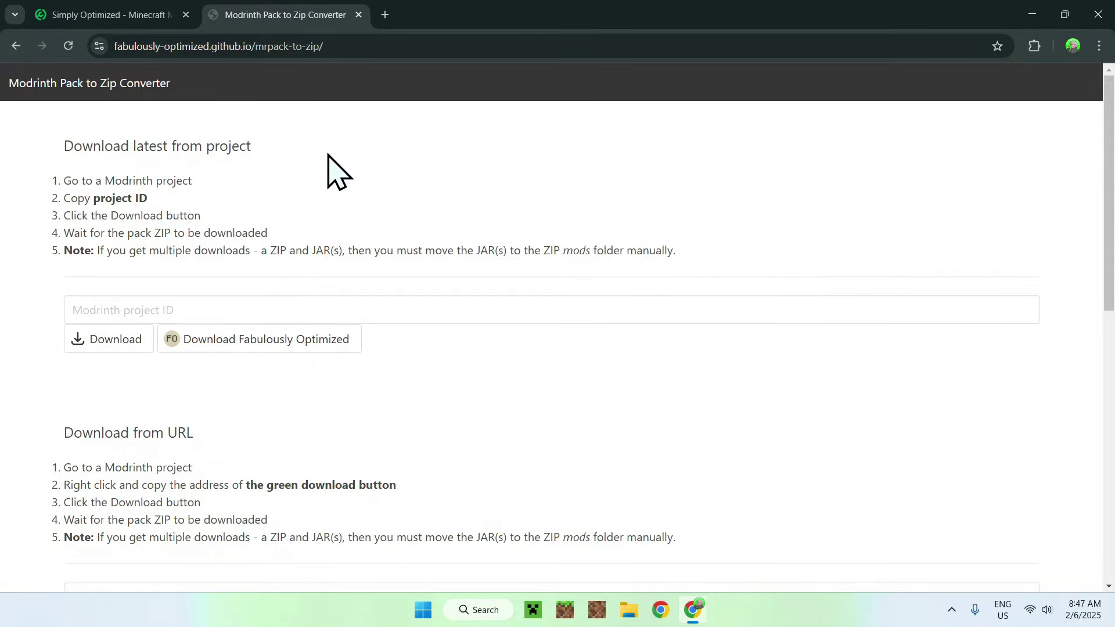
scroll(361, 180, "down", 4)
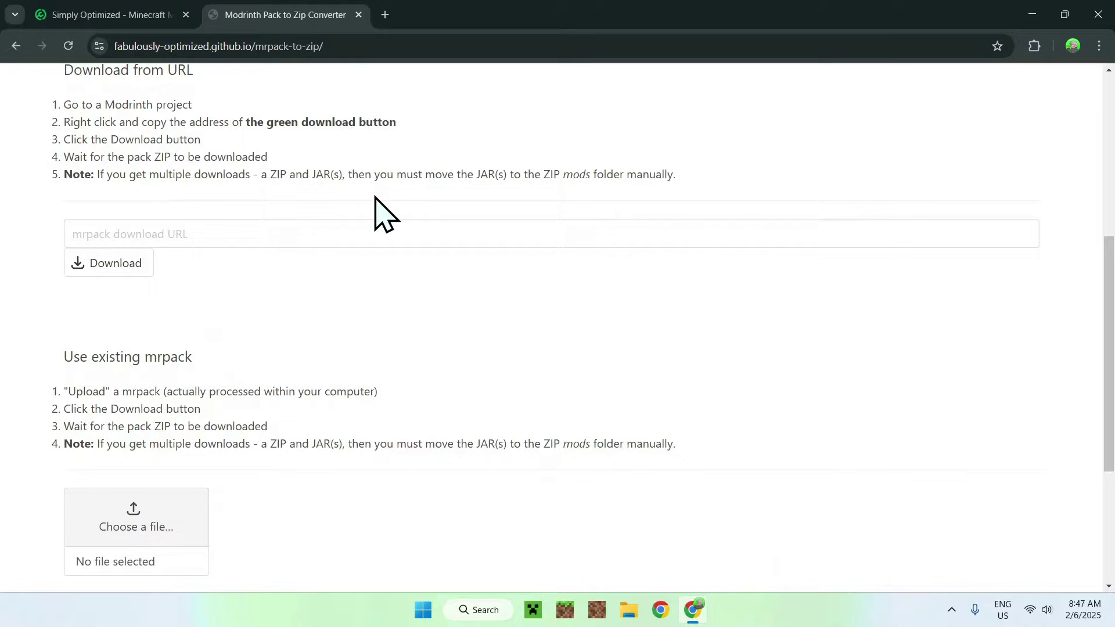
scroll(374, 212, "up", 3)
scroll(375, 196, "up", 1)
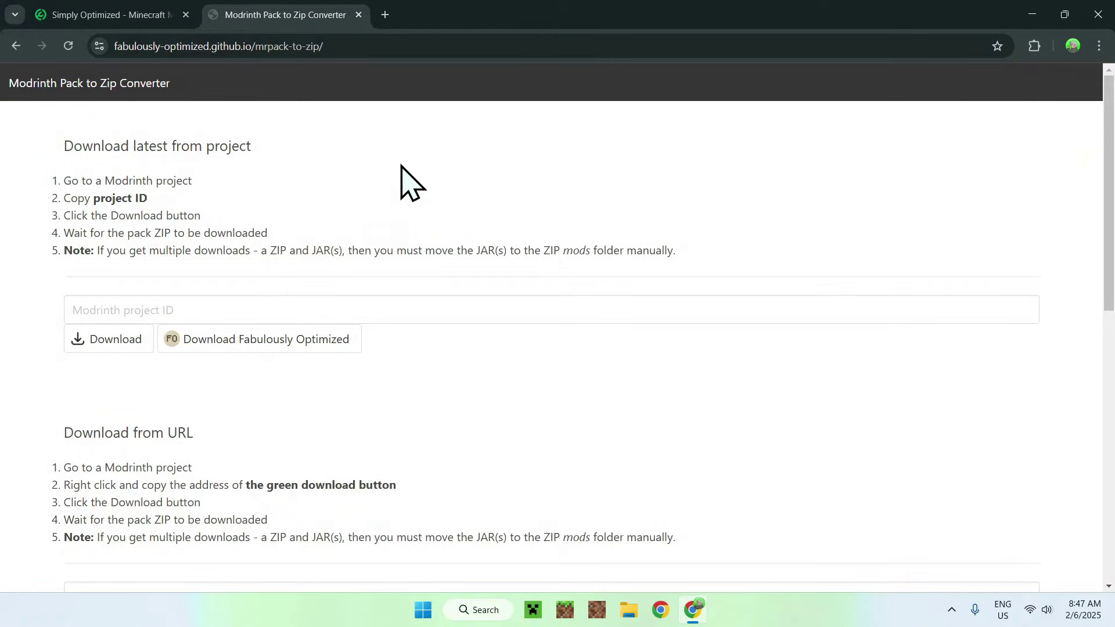
scroll(401, 166, "down", 2)
scroll(404, 179, "down", 1)
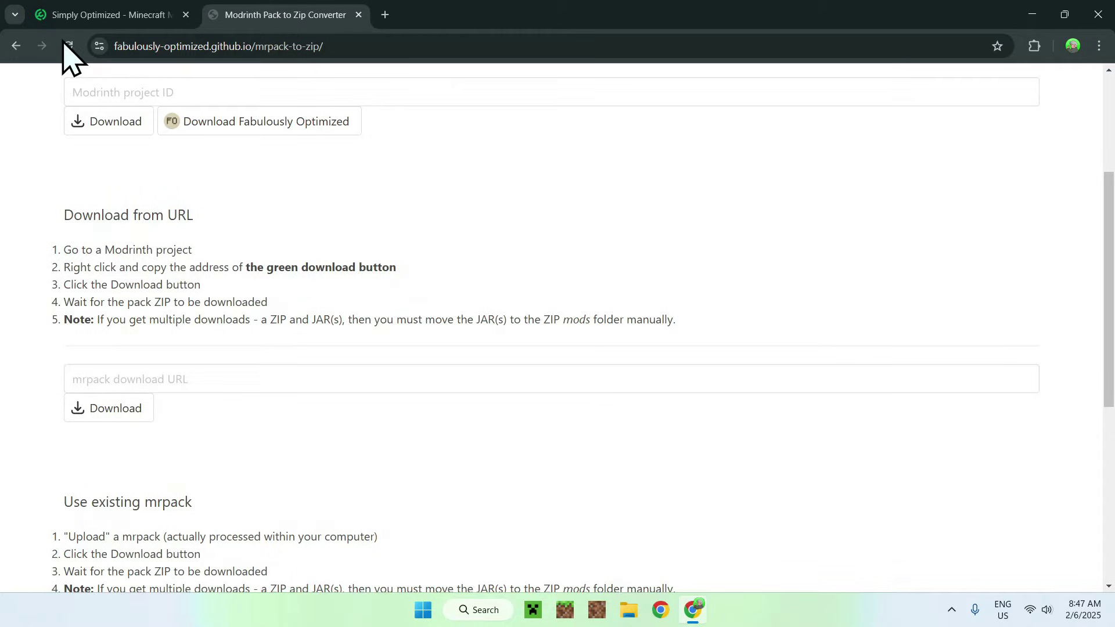
left_click(87, 15)
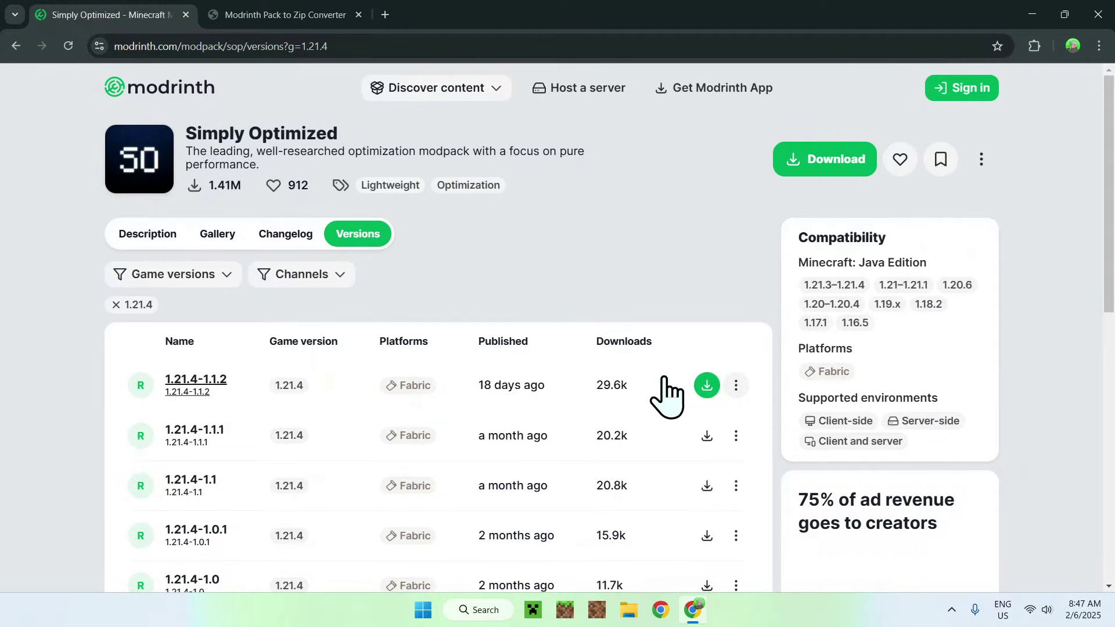
- Copy the Simply Optimized 1.21.4-1.1.2 download link and switch to the converter site
right_click(707, 391)
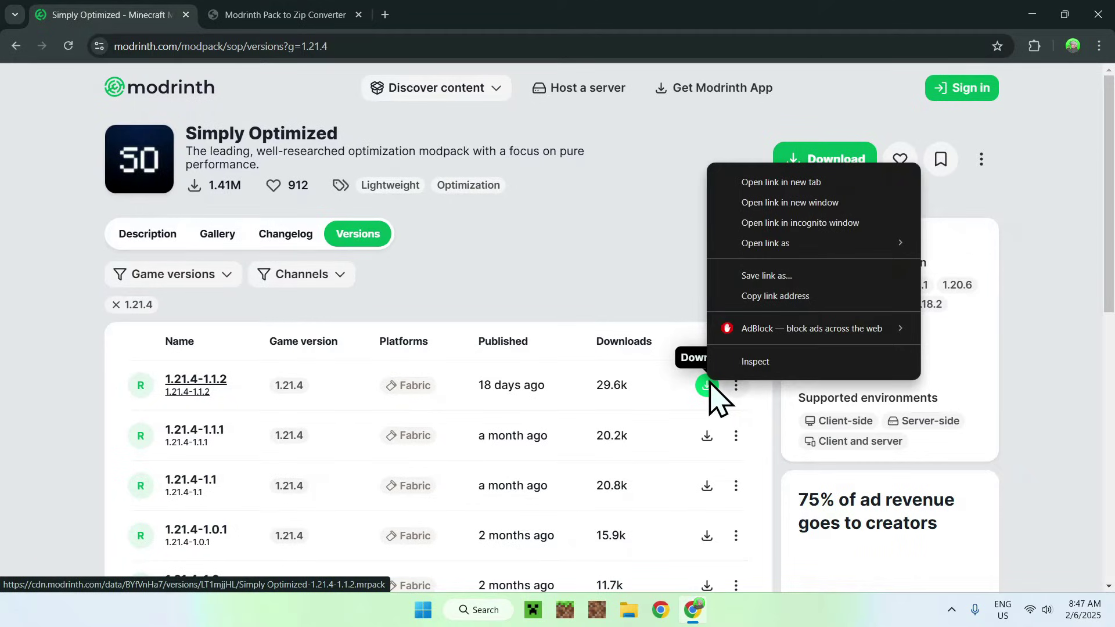
left_click(778, 298)
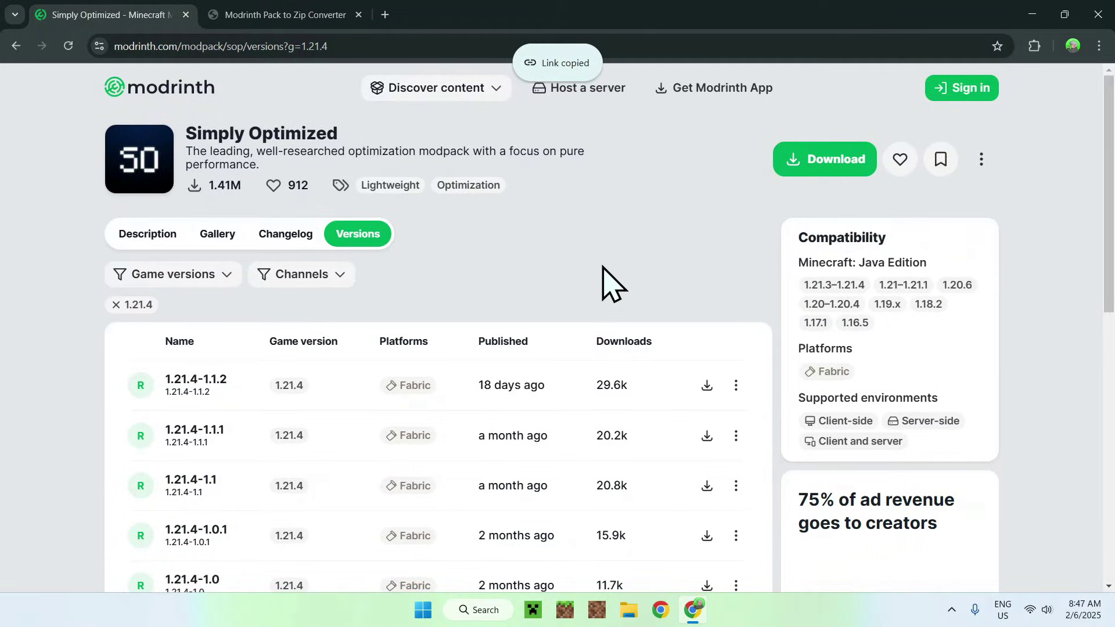
left_click(252, 22)
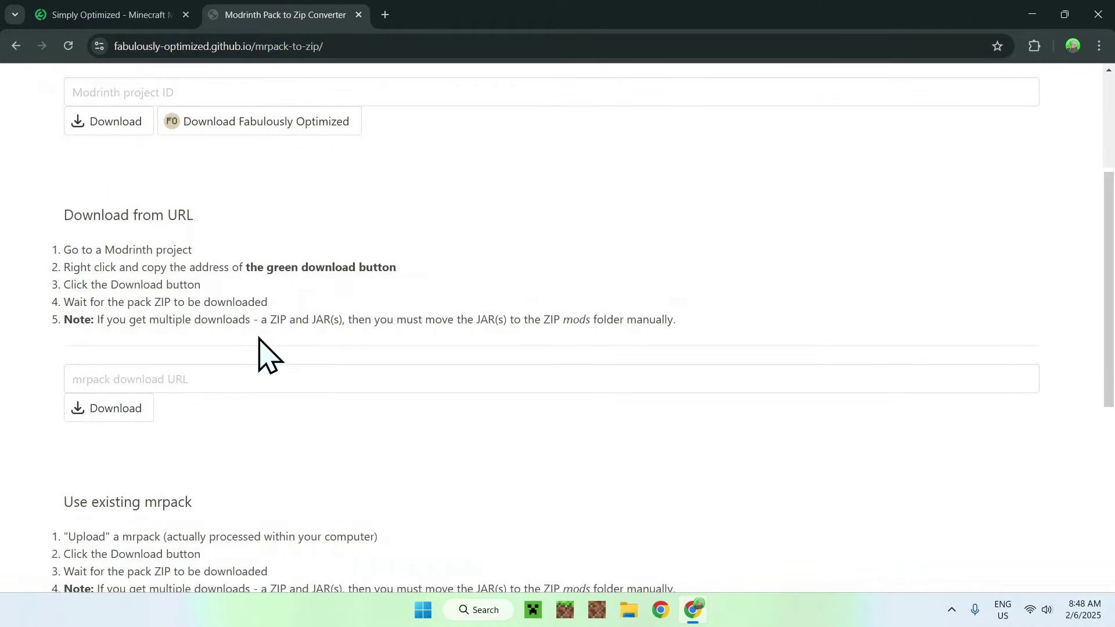
- Convert the pasted 1.21.4-1.1.2 pack link into a downloaded ZIP and confirm the download
left_click(270, 376)
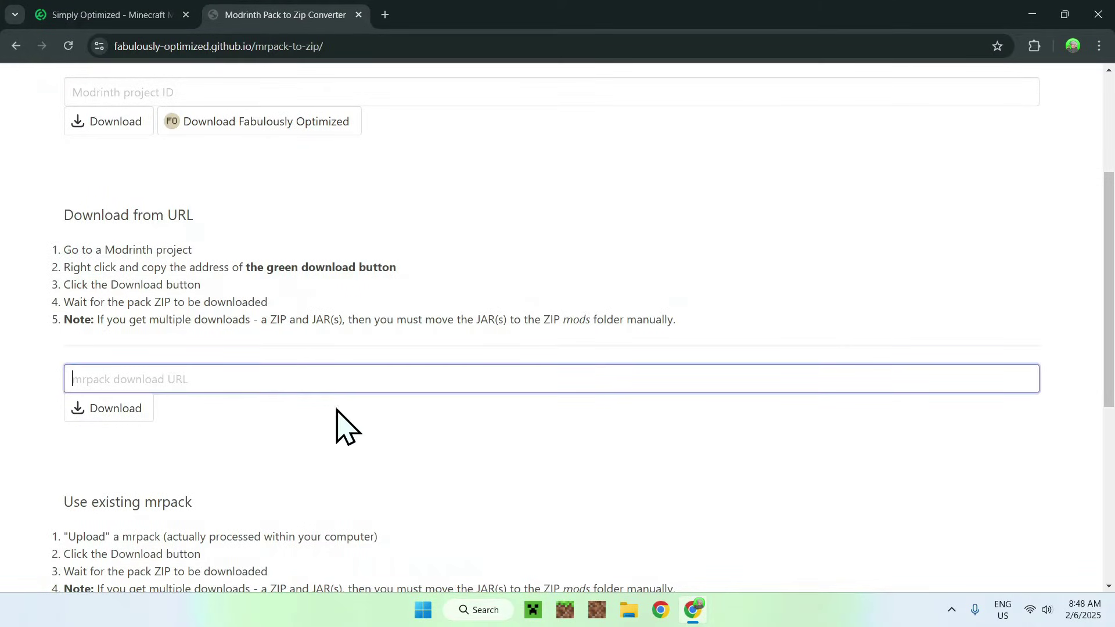
right_click(407, 378)
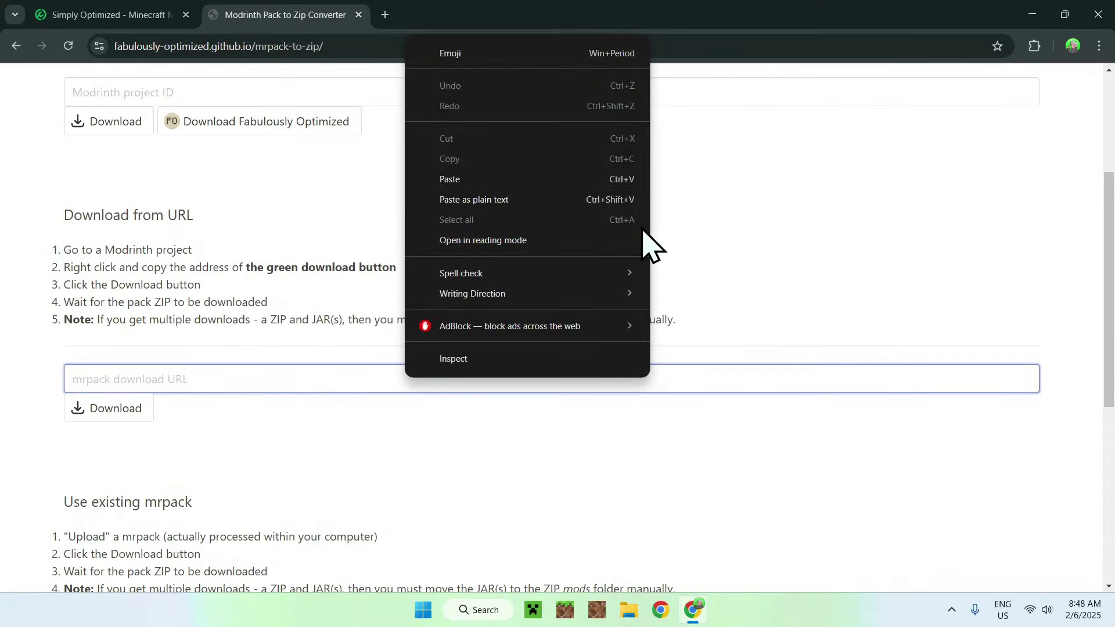
left_click(520, 180)
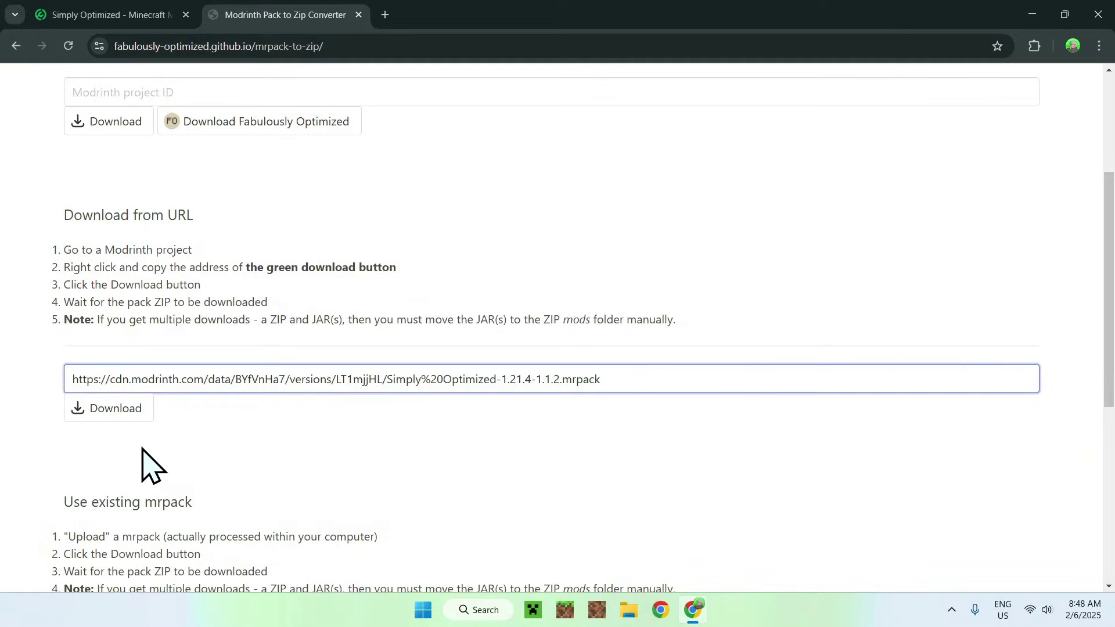
left_click(108, 434)
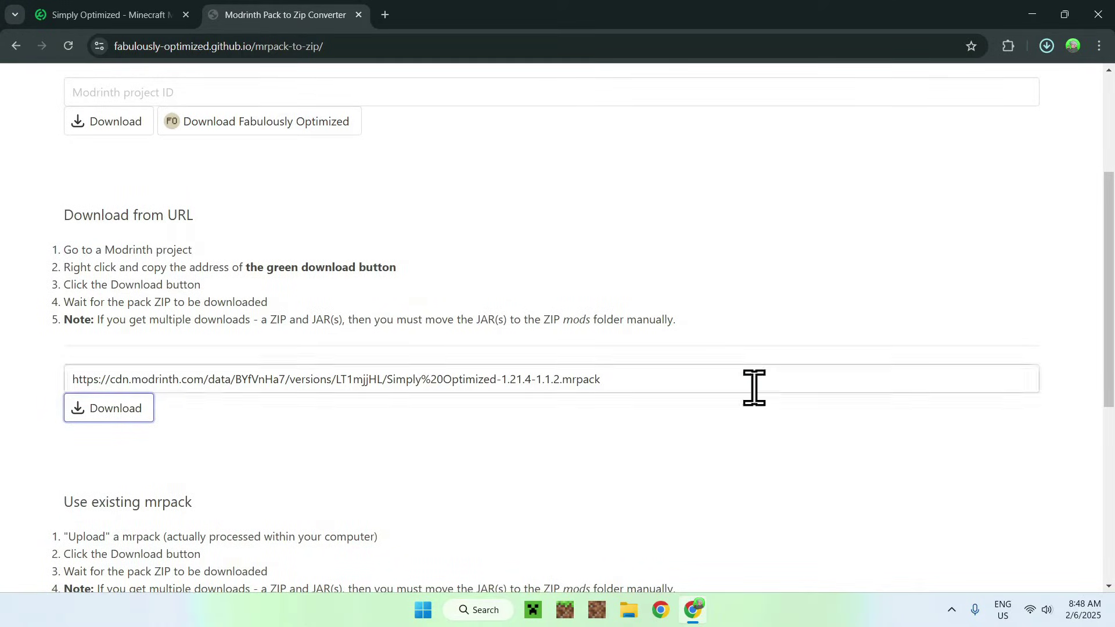
left_click(1046, 48)
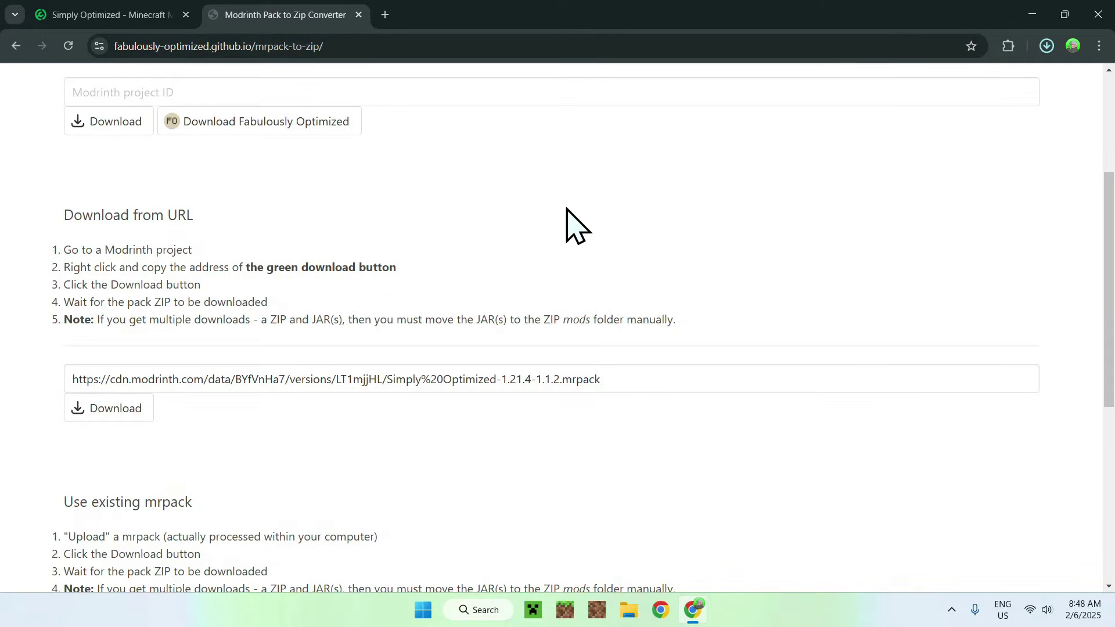
left_click(111, 24)
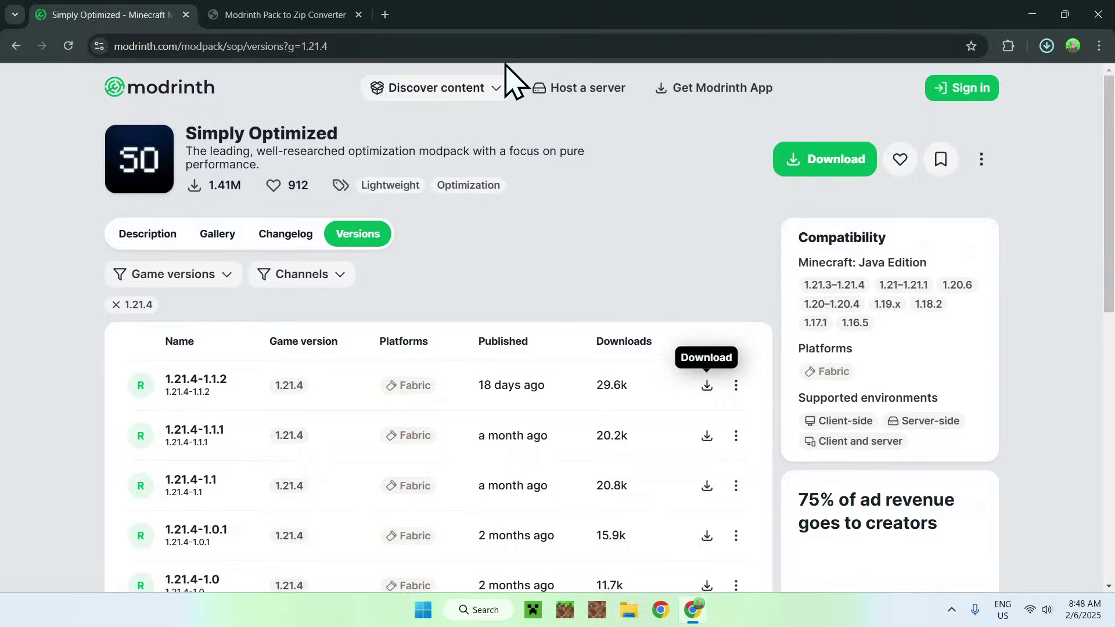
- Download fabric-installer-1.0.1.exe for Windows from fabricmc.net, then close Chrome
left_click(385, 14)
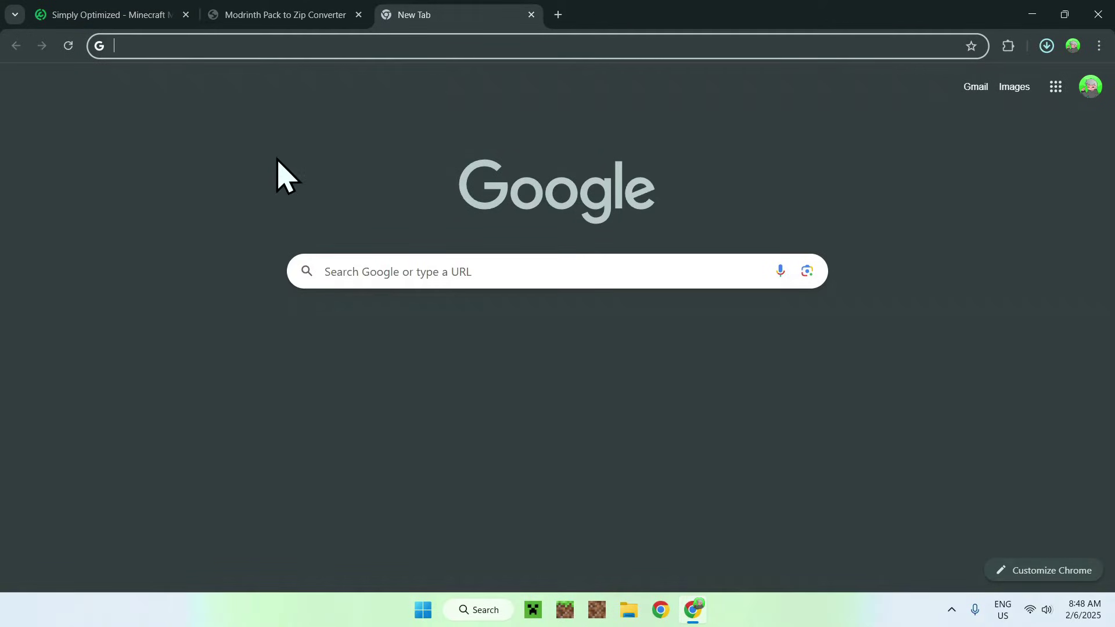
left_click(374, 270)
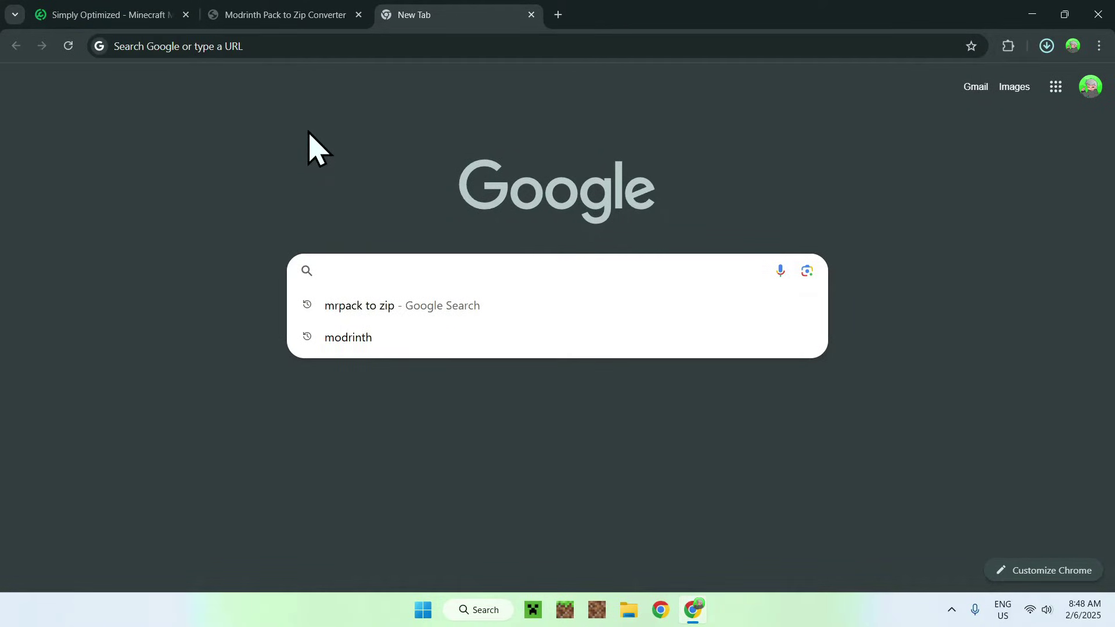
type("Fabr")
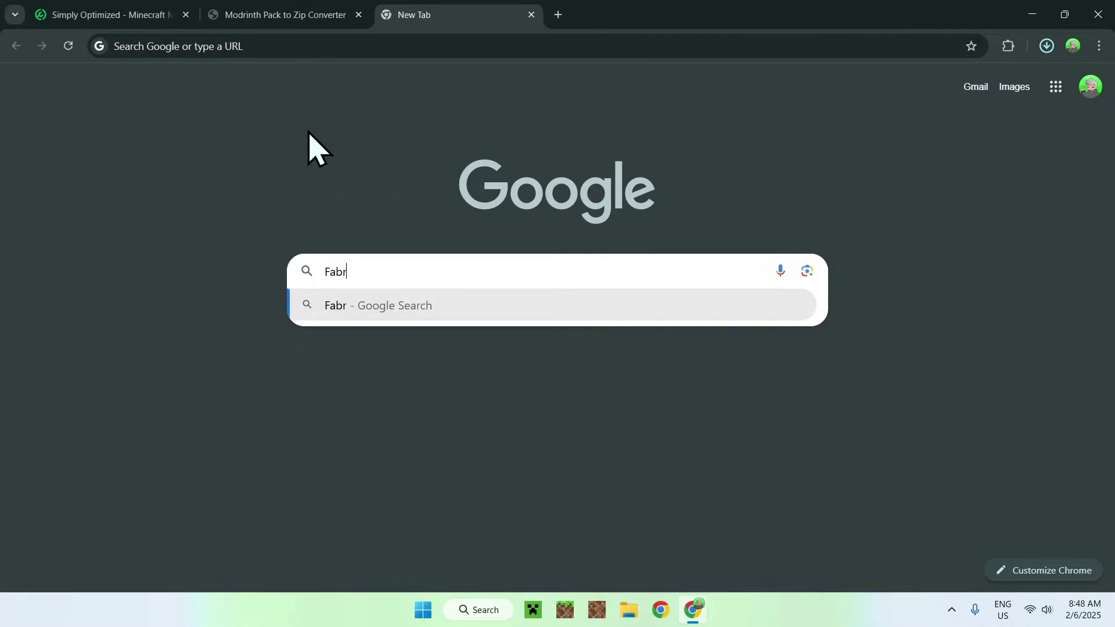
type("ic Minecraf")
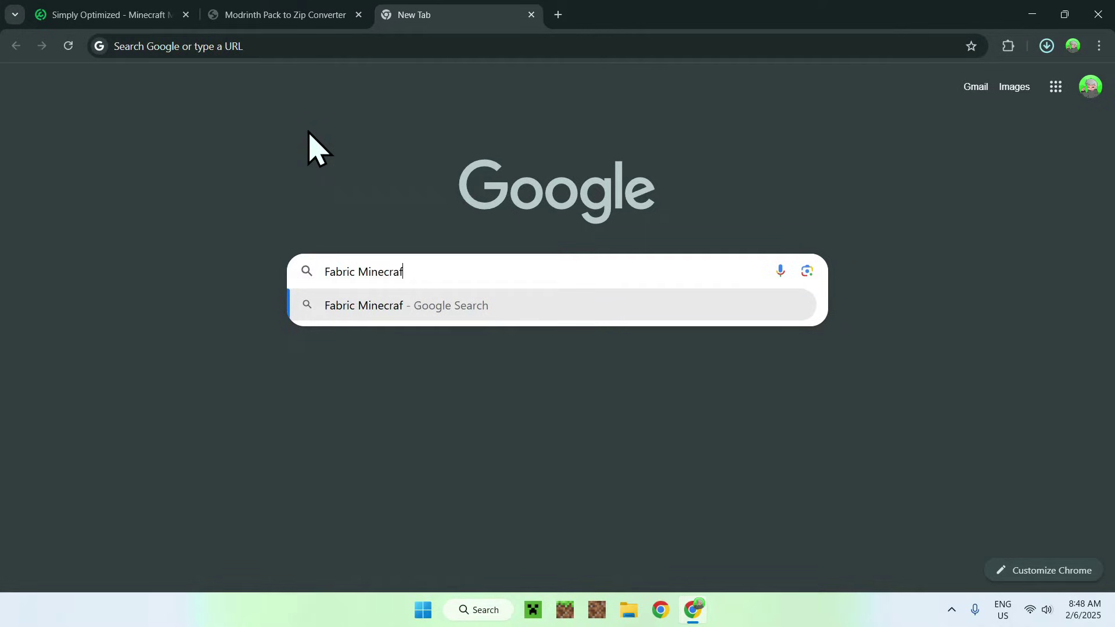
type("t")
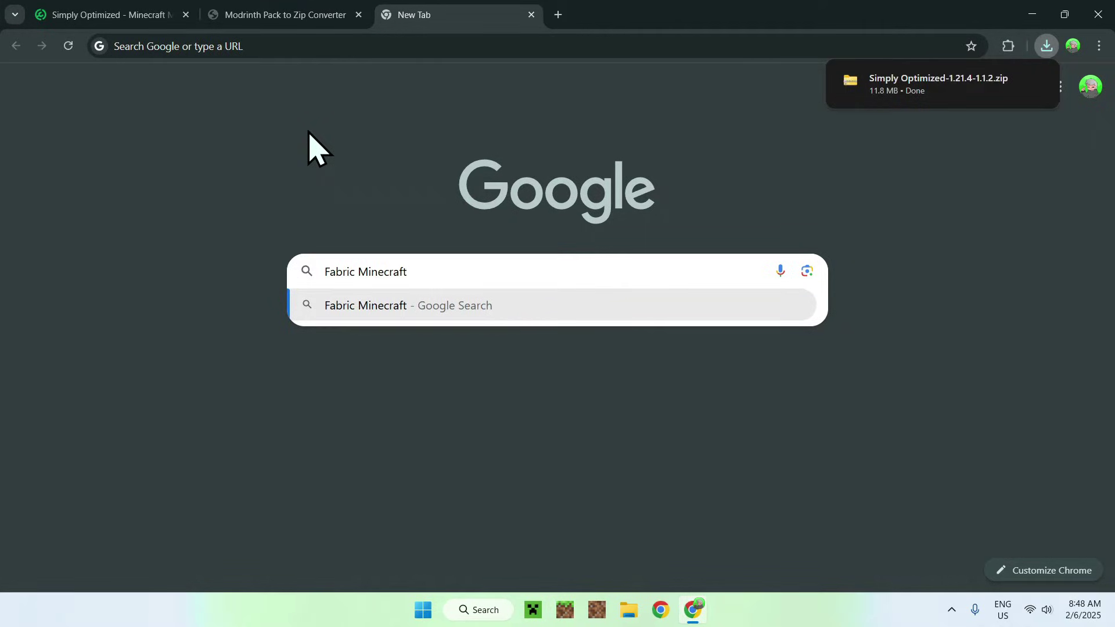
key("Return")
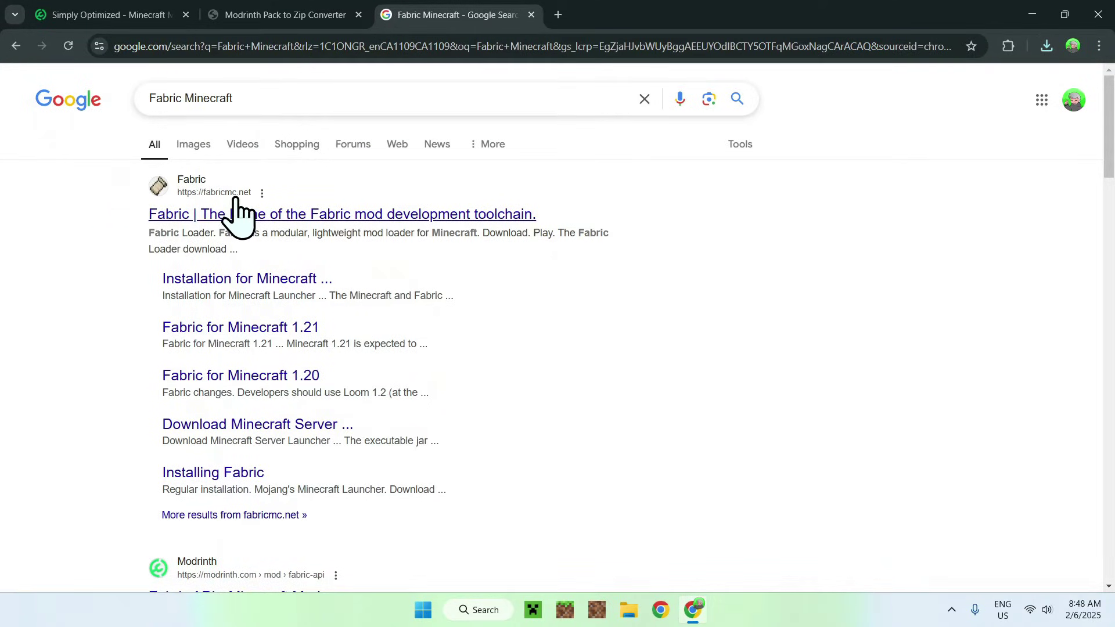
left_click(193, 215)
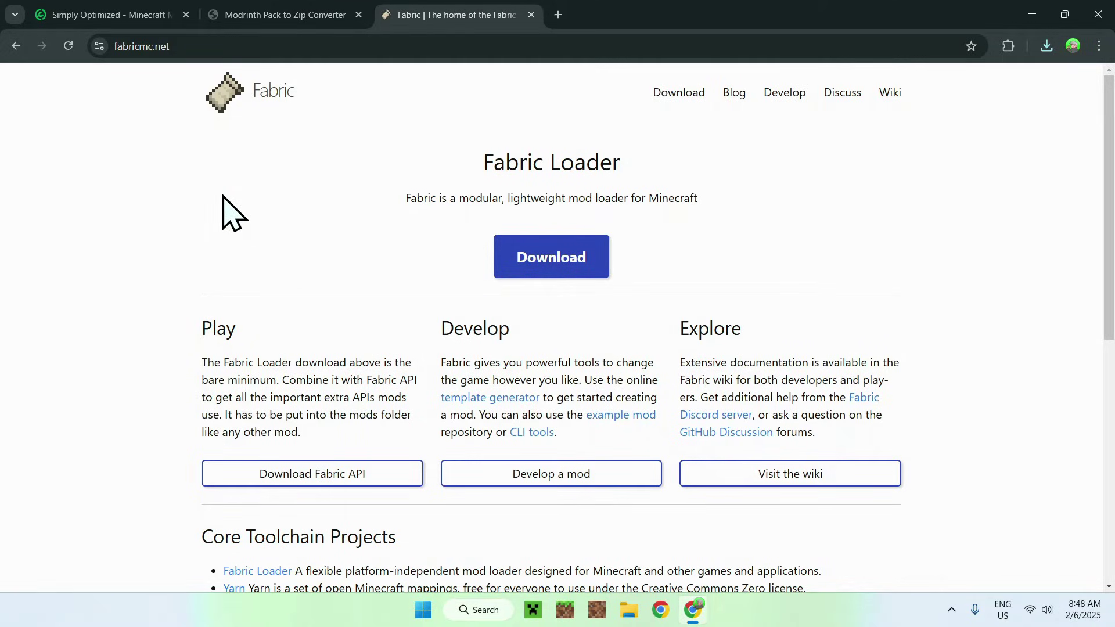
left_click(551, 264)
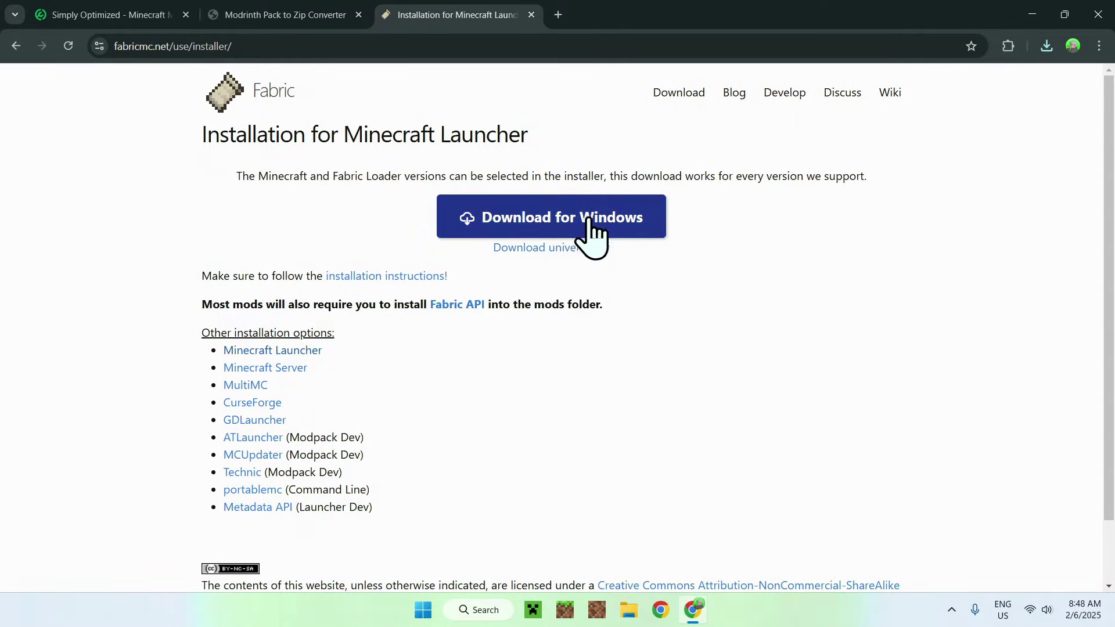
left_click(561, 223)
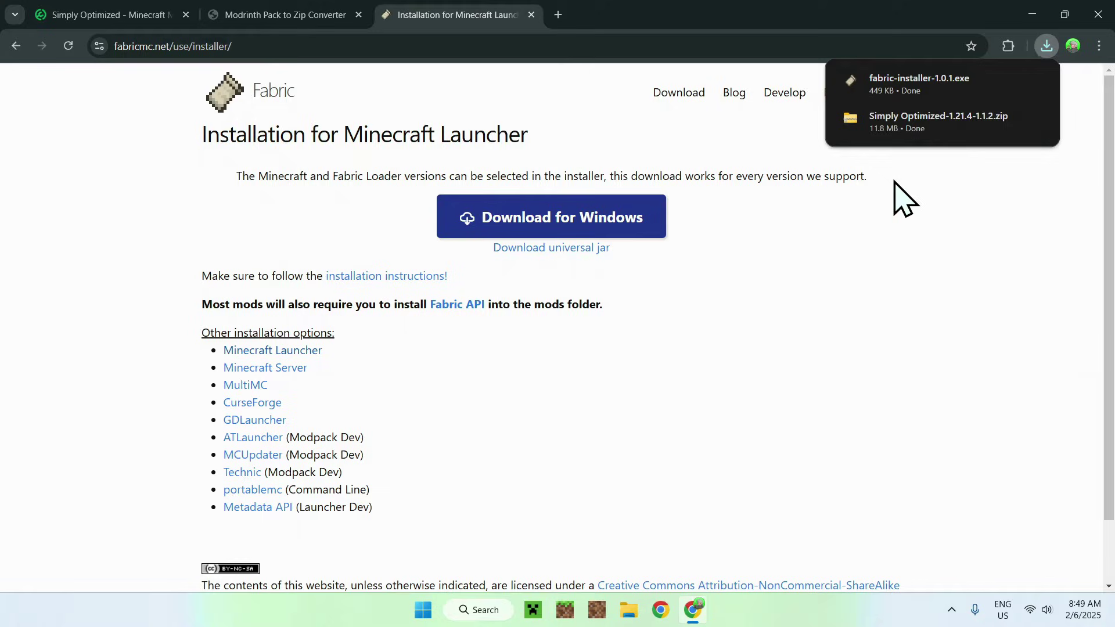
left_click(1098, 16)
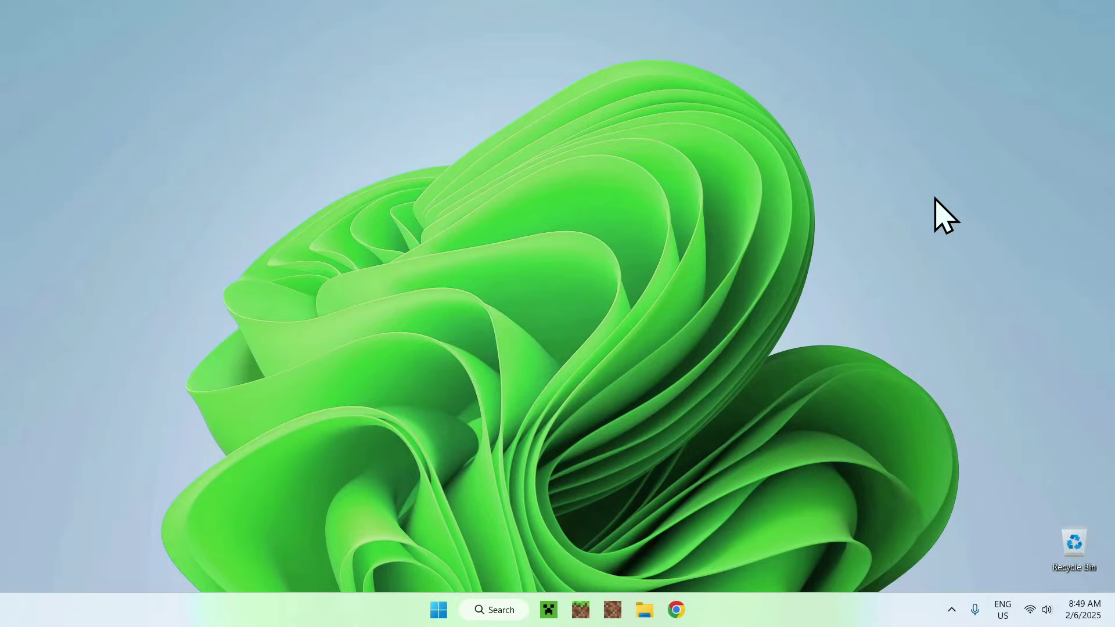
- Show the Downloads folder with fabric-installer-1.0.1.exe and the Simply Optimized ZIP in File Explorer
left_click(644, 611)
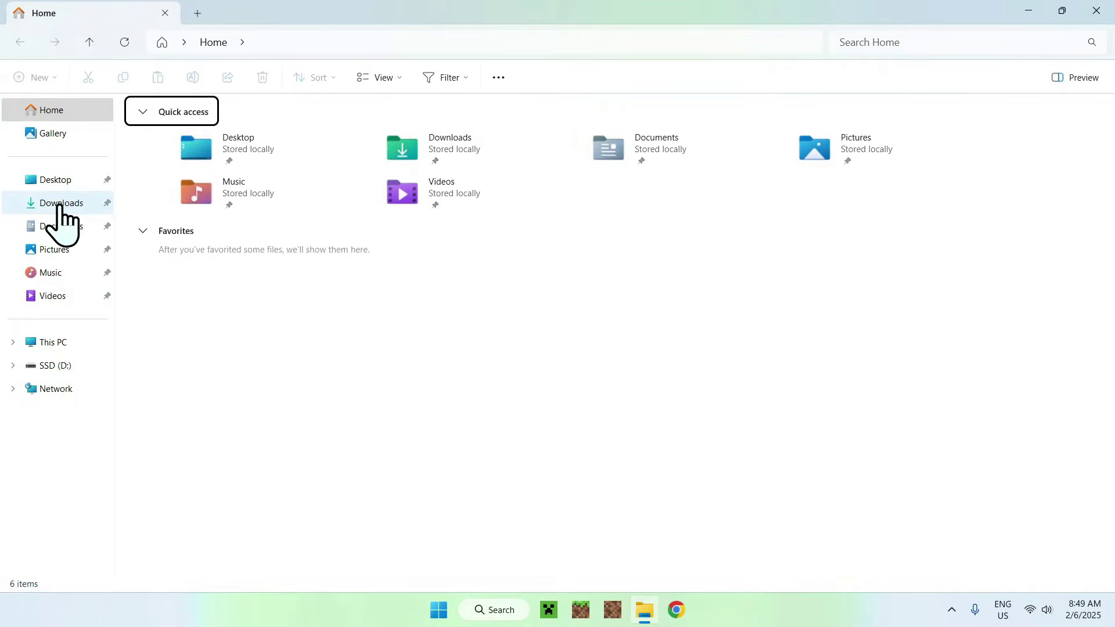
left_click(60, 207)
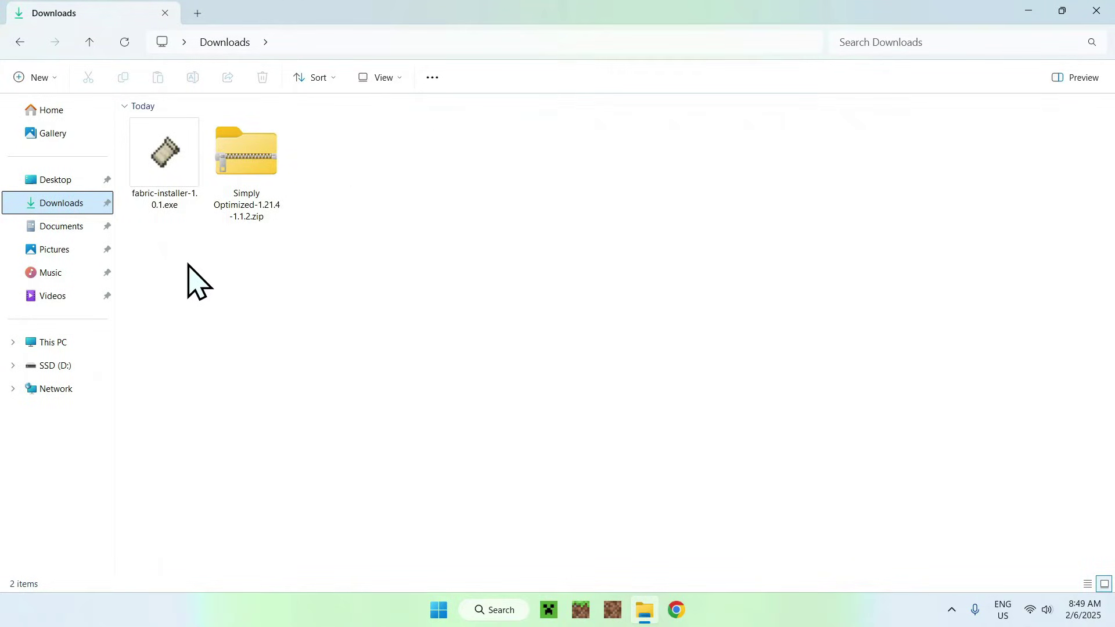
mouse_move(138, 237)
left_mouse_down()
mouse_move(164, 388)
mouse_move(230, 263)
left_mouse_up()
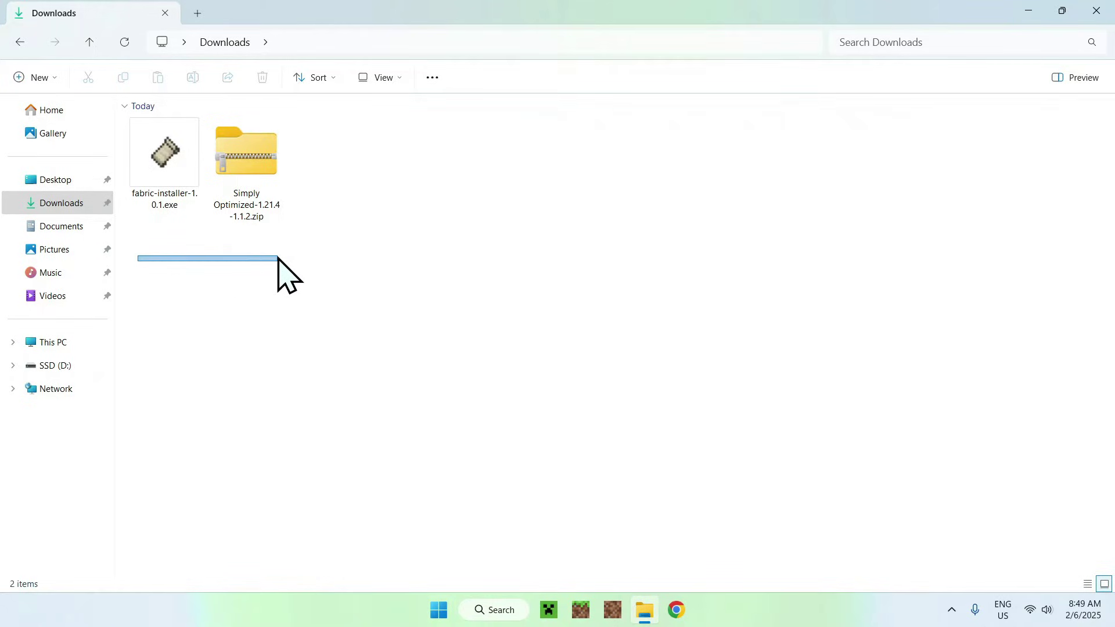
left_click_drag(232, 263, 256, 262)
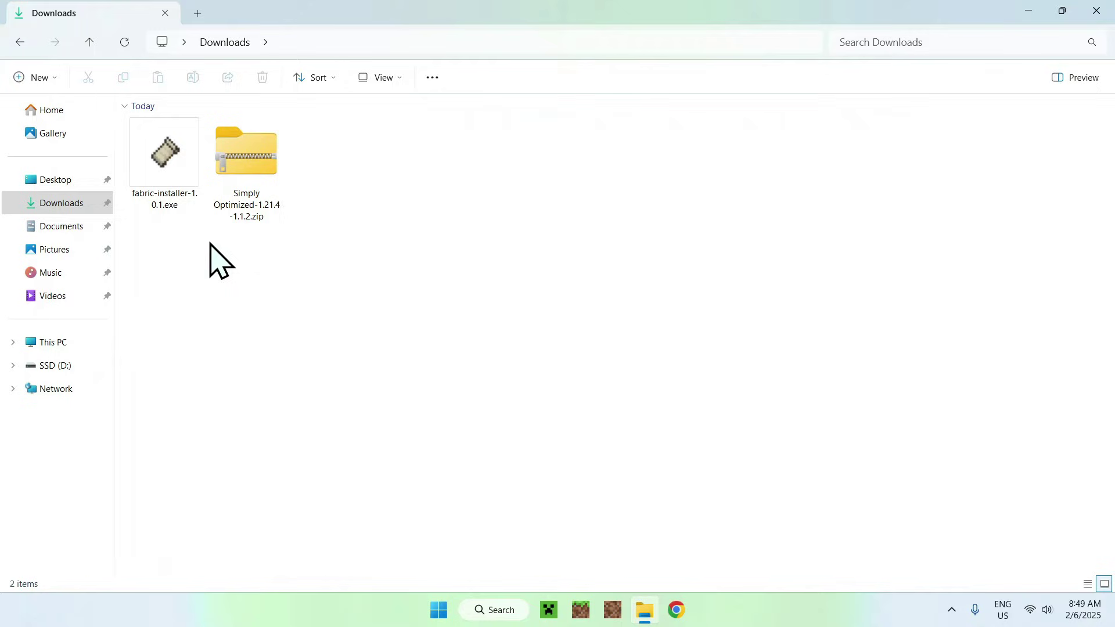
- Run fabric-installer-1.0.1.exe to install the Minecraft 1.21.4 client, then close the installer
double_click(156, 204)
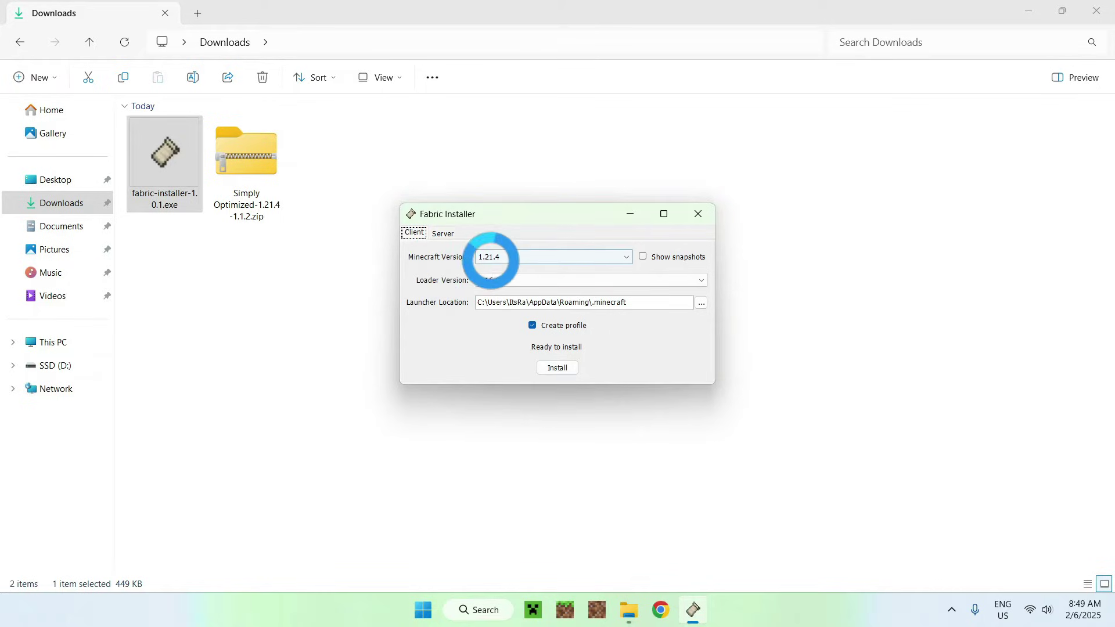
left_click(491, 258)
left_click(492, 270)
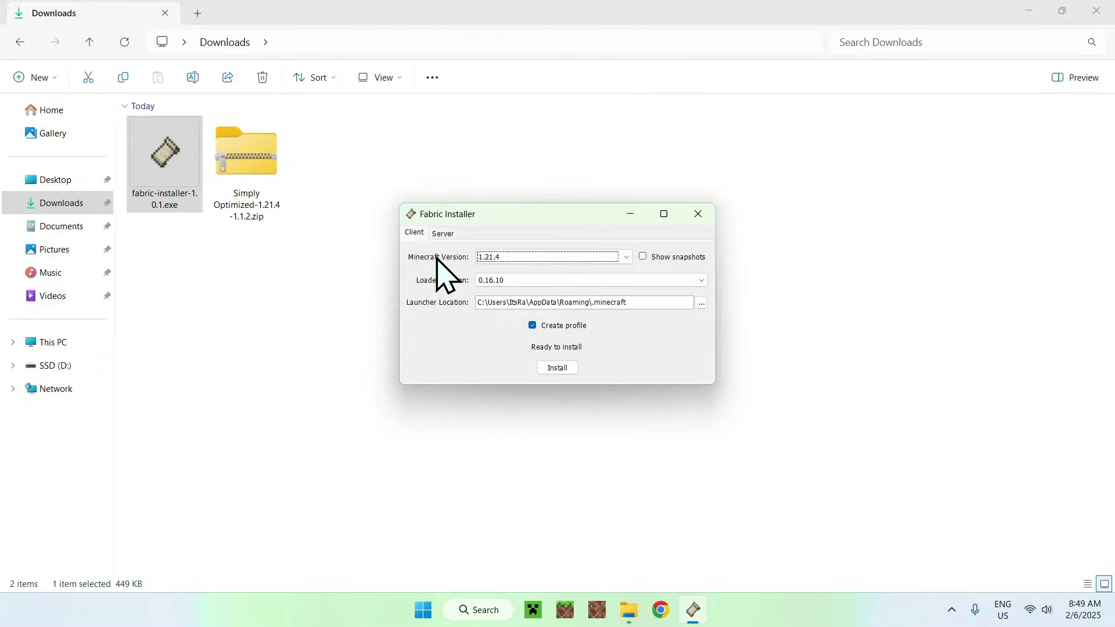
left_click(557, 370)
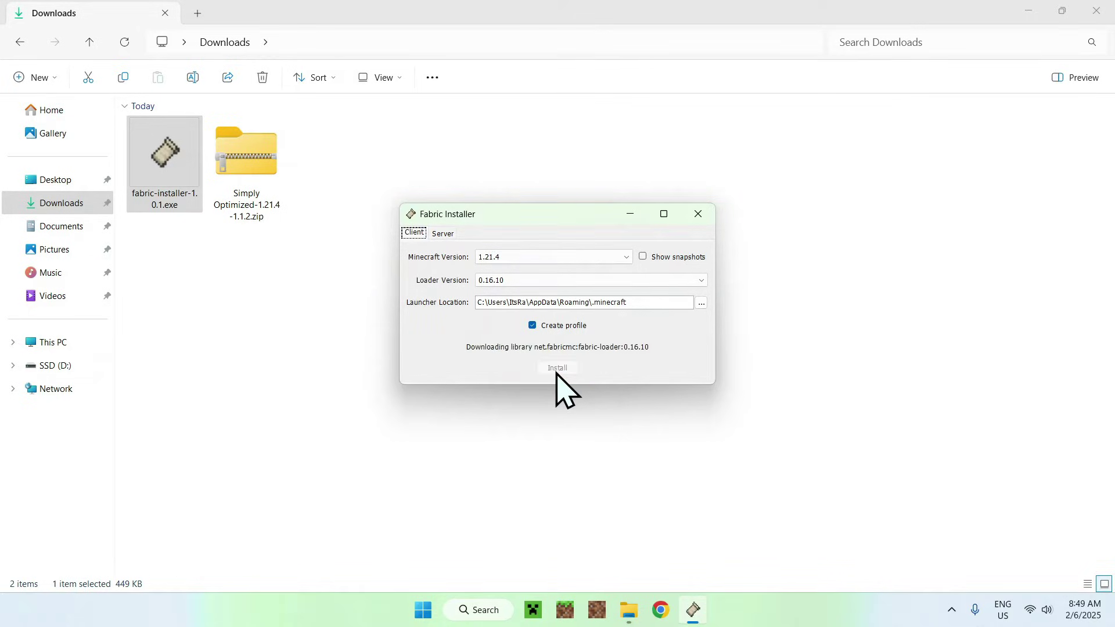
left_click(565, 331)
left_click(698, 215)
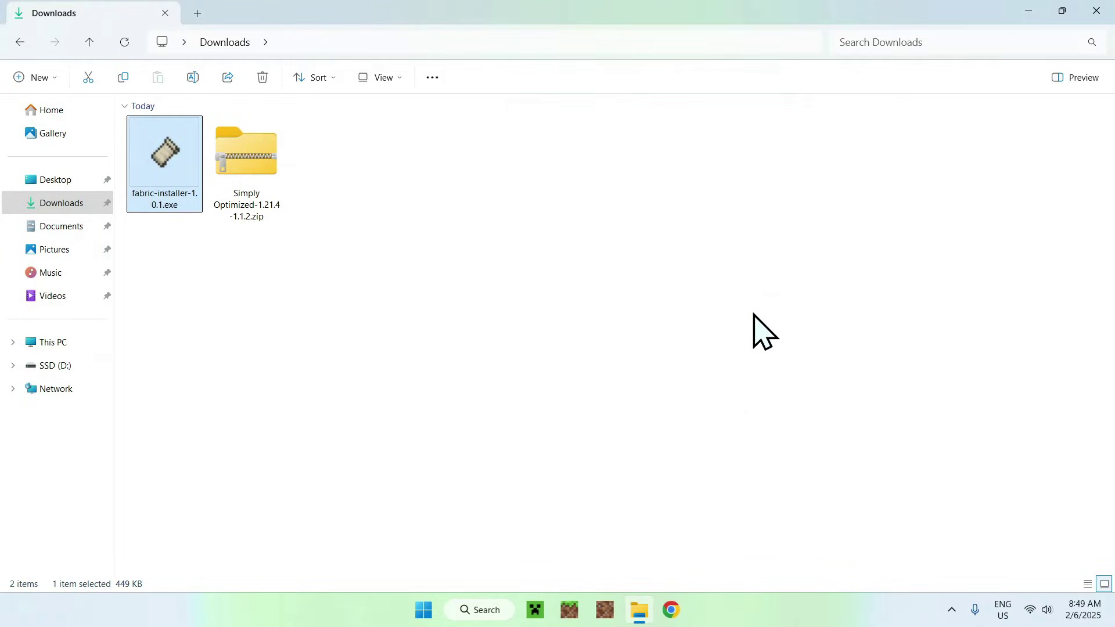
- Extract the Simply Optimized 1.21.4-1.1.2 ZIP into its own folder in Downloads
left_click(374, 174)
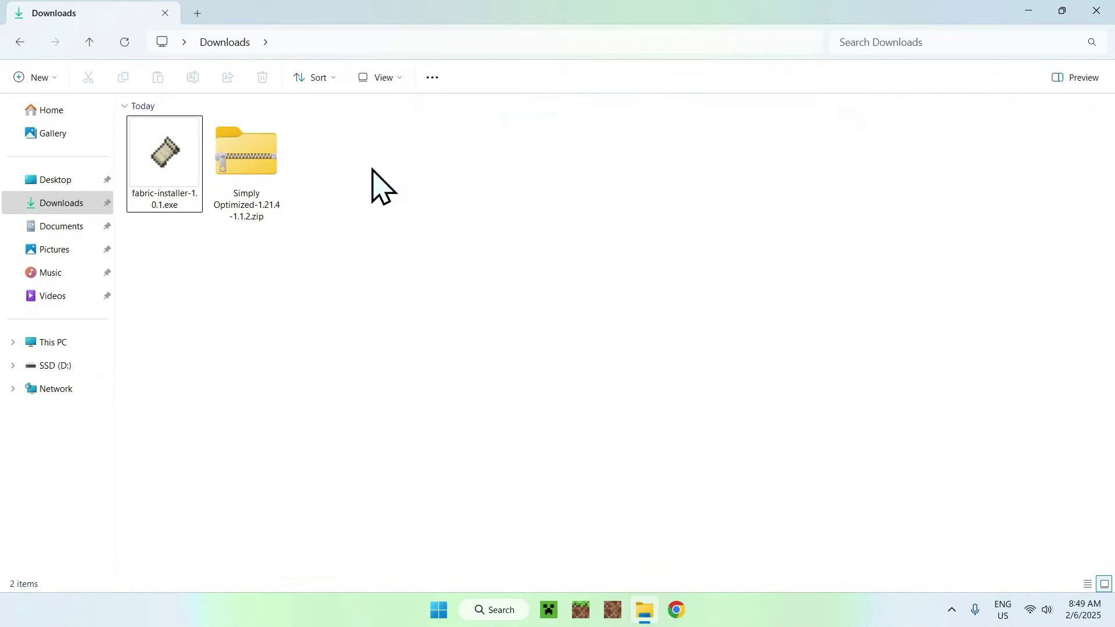
right_click(250, 157)
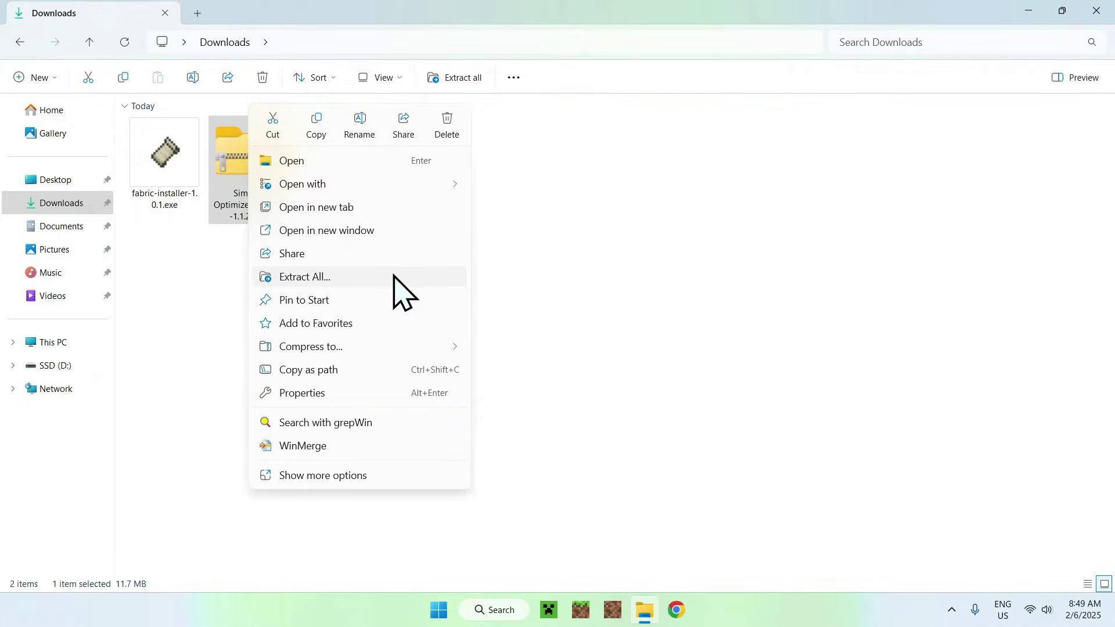
left_click(359, 278)
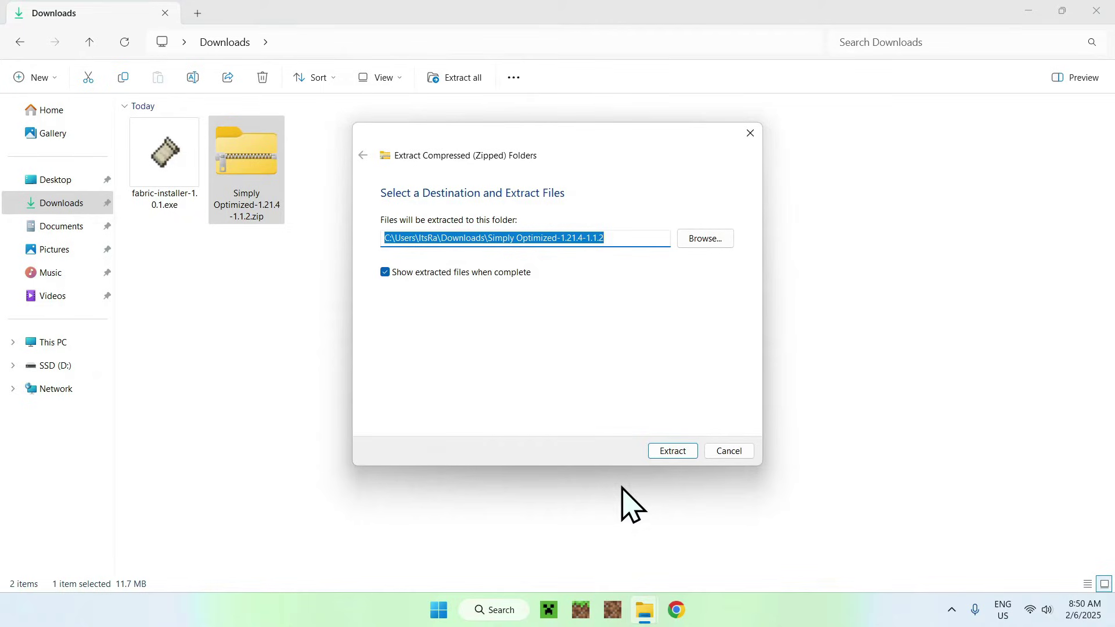
left_click(672, 452)
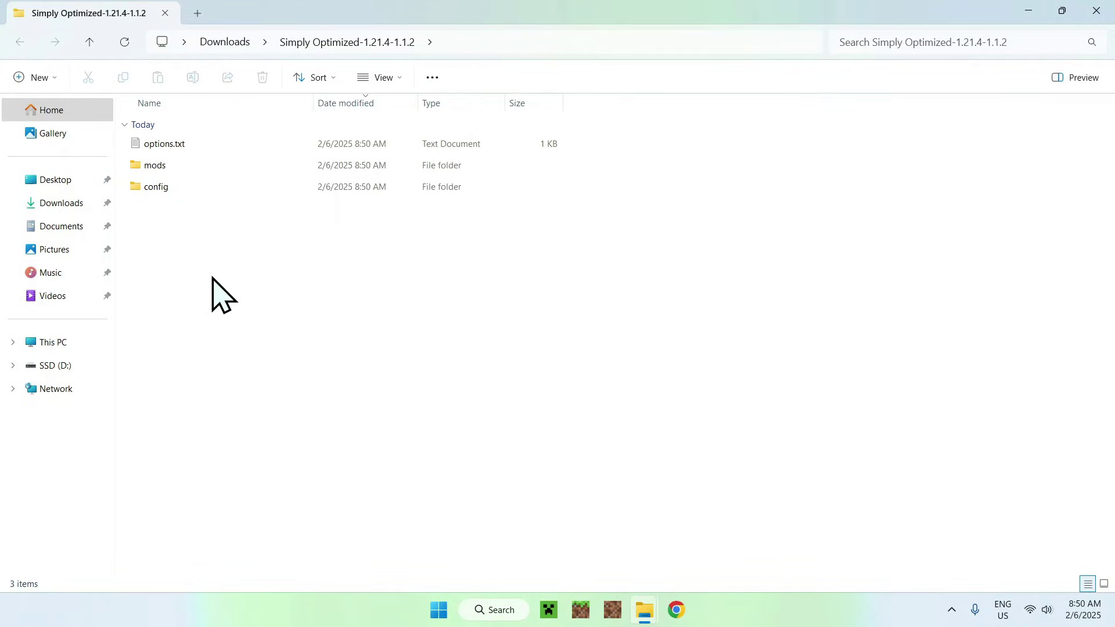
left_click(63, 208)
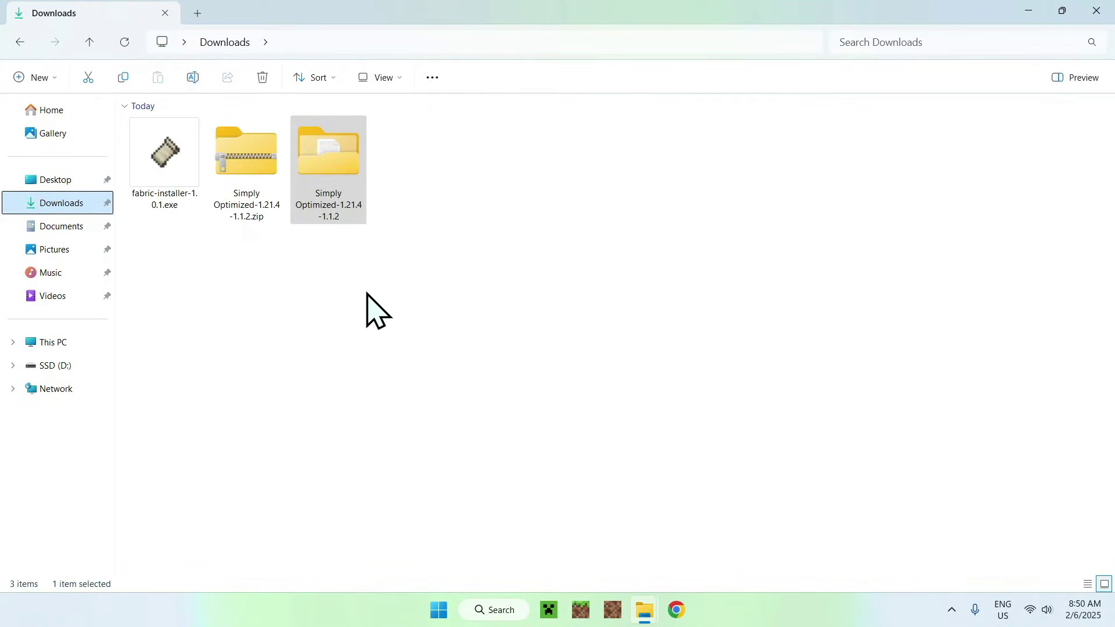
left_click(337, 281)
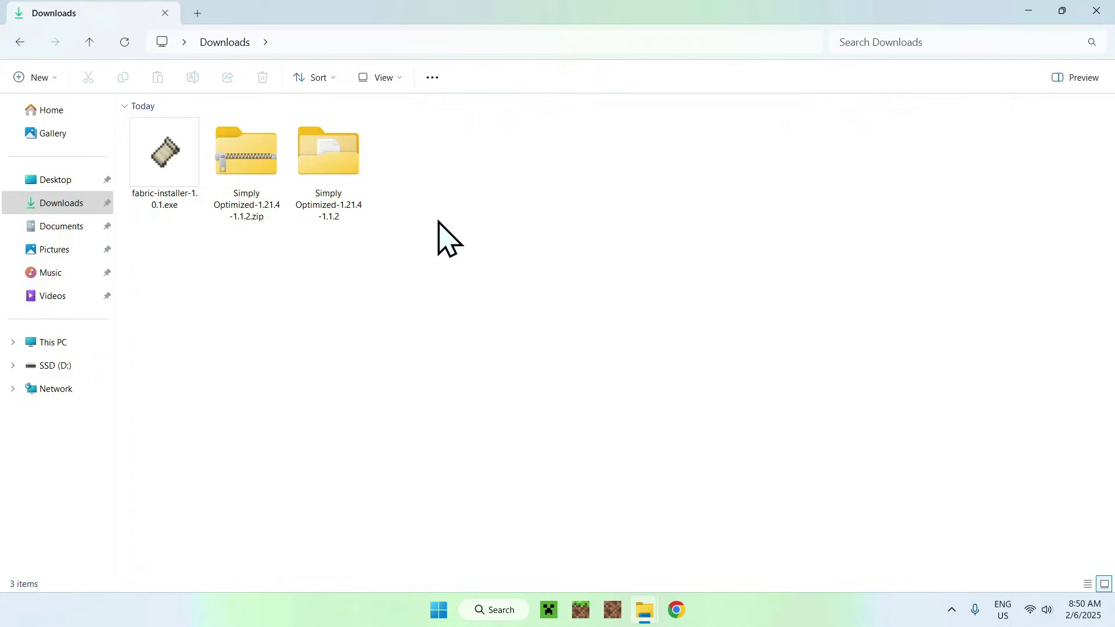
- Open the fabric-loader-1.21.4 game folder from the Minecraft Launcher's Installations list
left_click(551, 614)
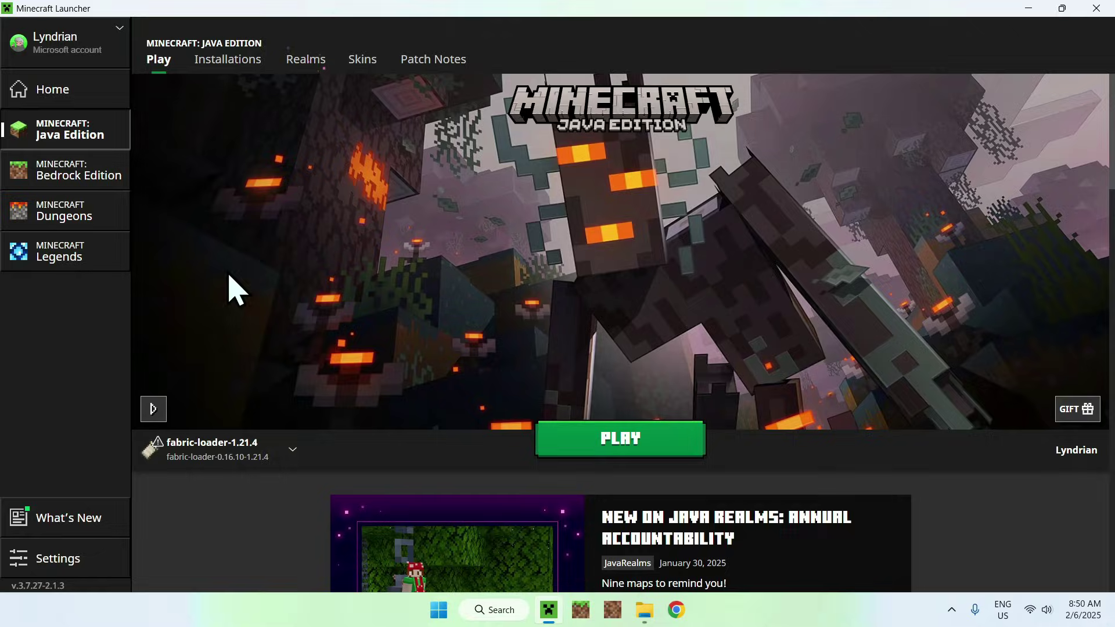
left_click(228, 59)
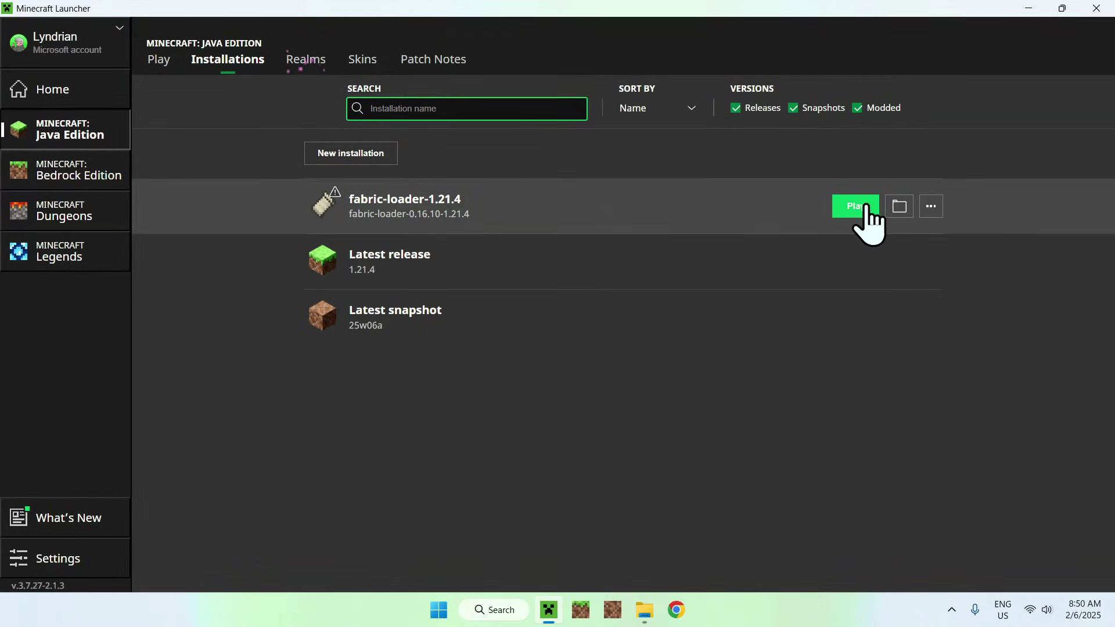
left_click(898, 207)
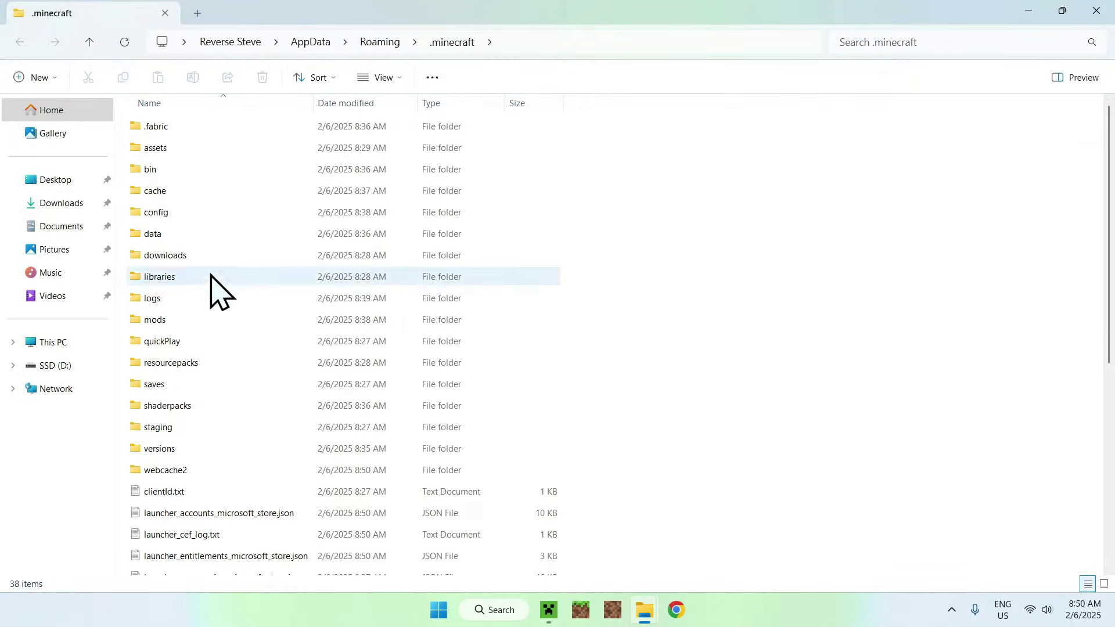
- Copy options.txt, mods and config from the Simply Optimized folder in Downloads
left_click(60, 204)
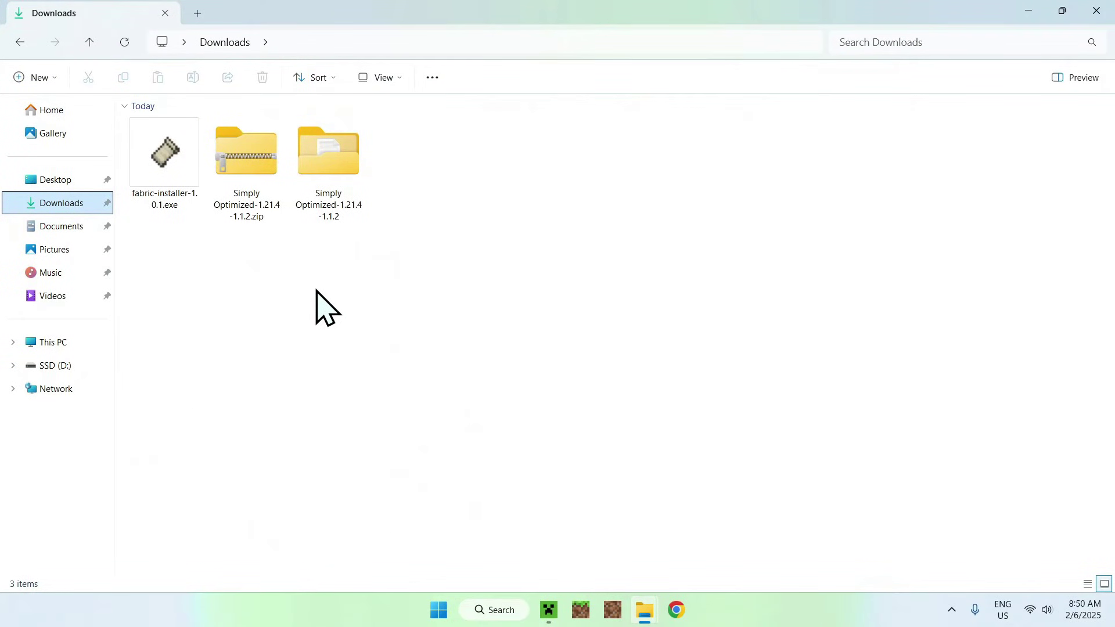
double_click(346, 165)
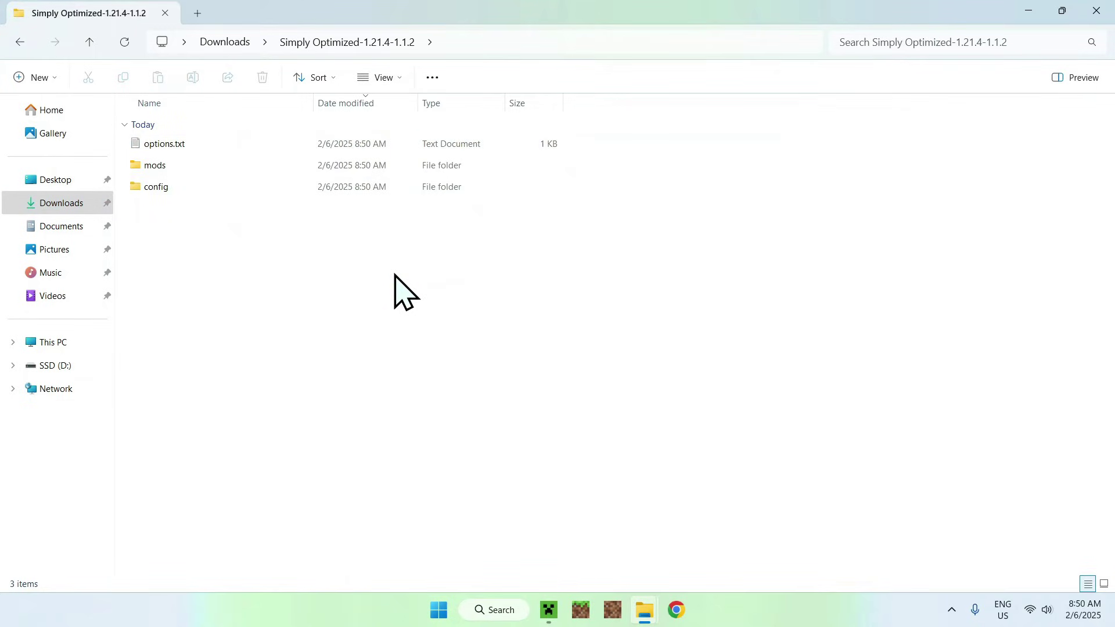
left_click_drag(388, 274, 213, 144)
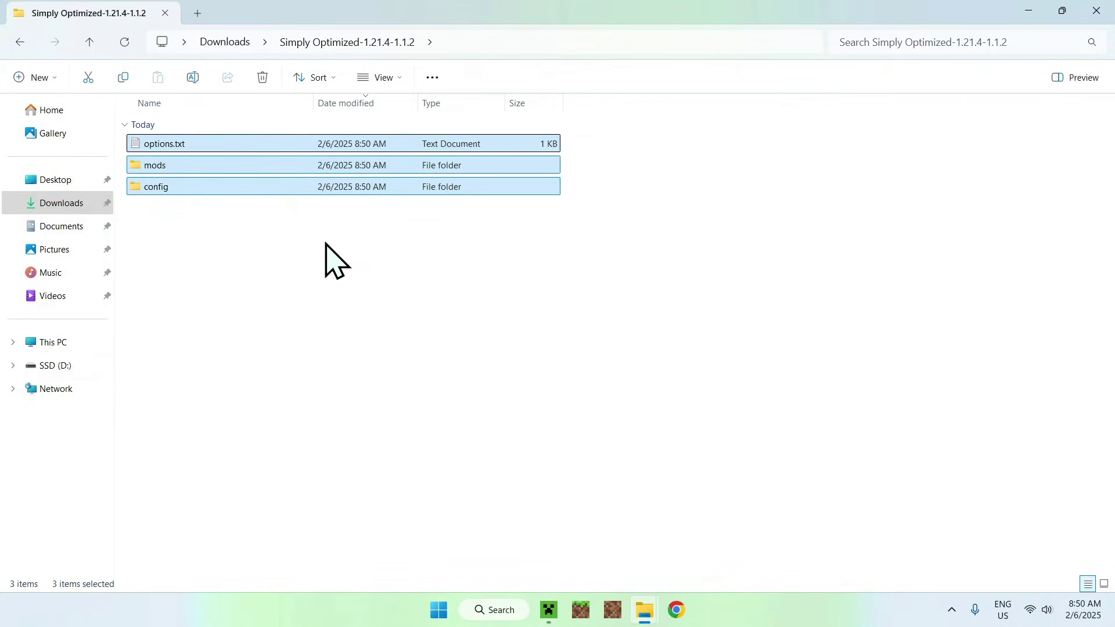
left_click(125, 87)
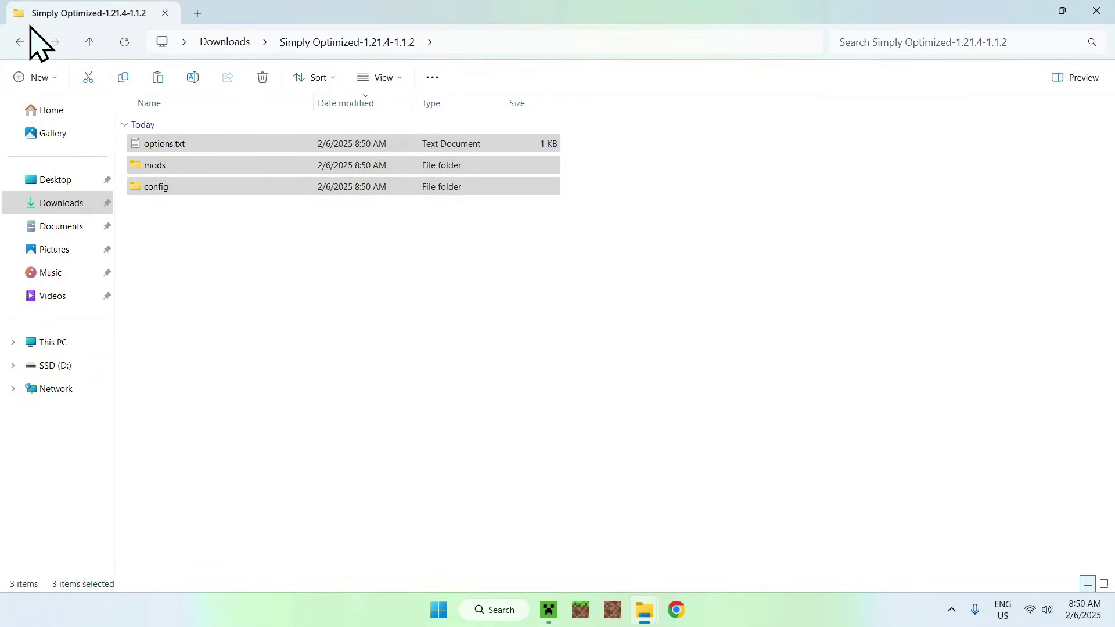
- Paste the three items into .minecraft, replacing the existing files
left_click(20, 44)
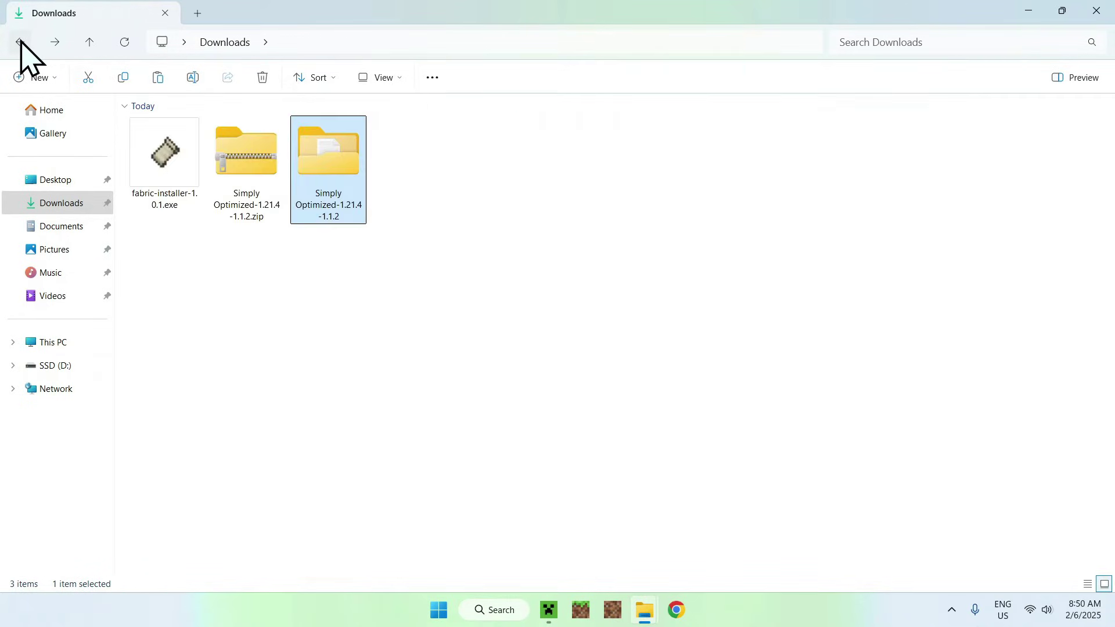
left_click(19, 42)
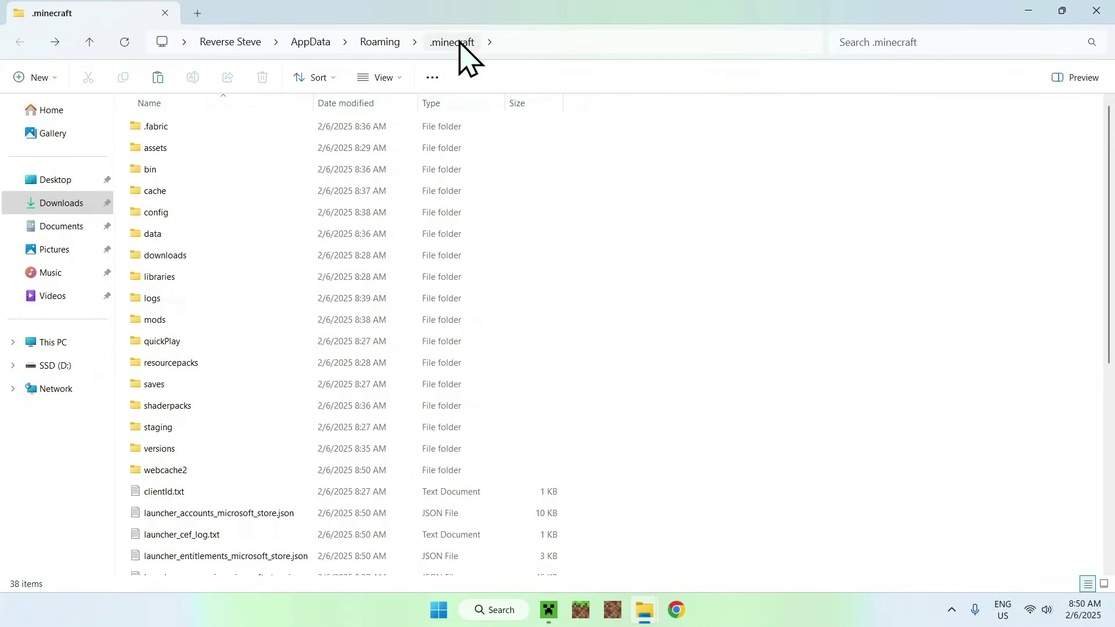
left_click(166, 77)
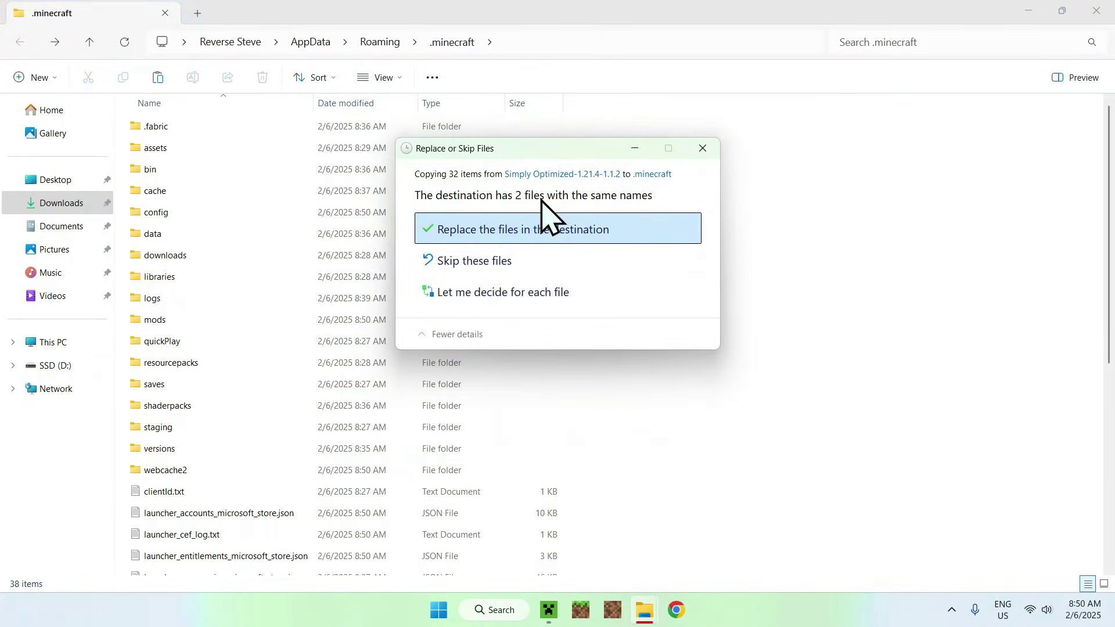
left_click(530, 228)
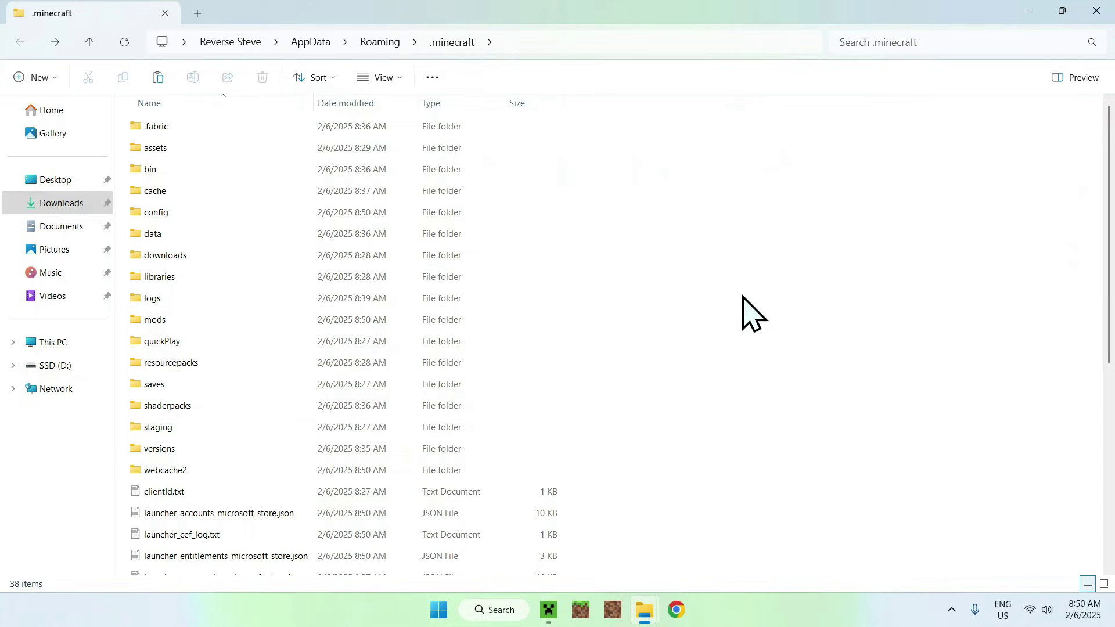
- Launch the fabric-loader-1.21.4 profile from the Minecraft Launcher's Play page
left_click(548, 610)
left_click(159, 59)
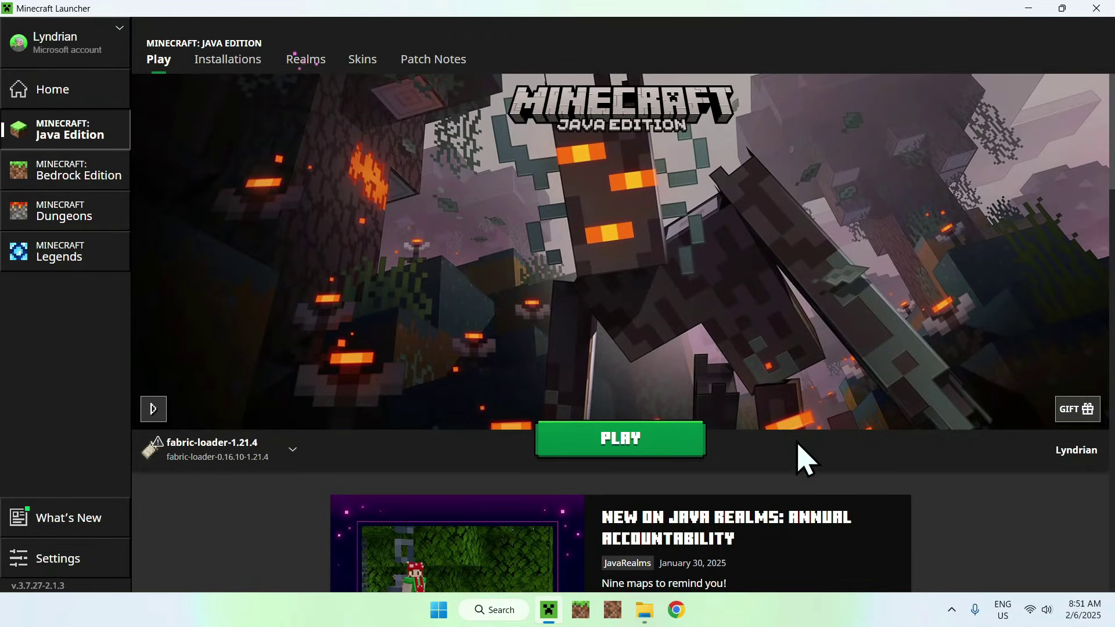
left_click(606, 449)
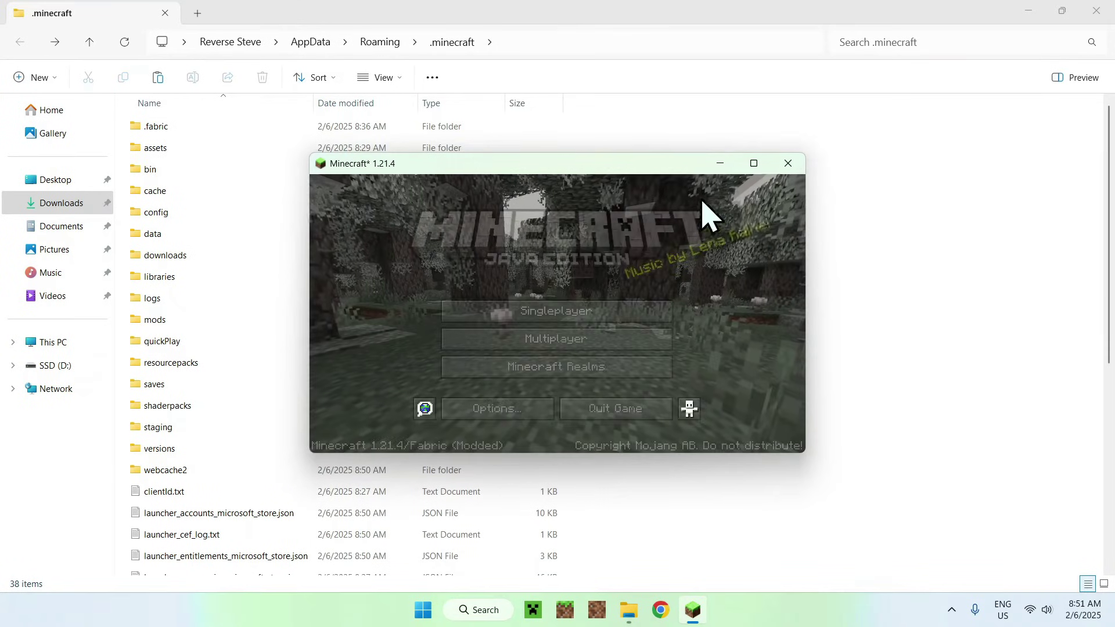
- Maximize the game window and load a Singleplayer world
left_click(754, 163)
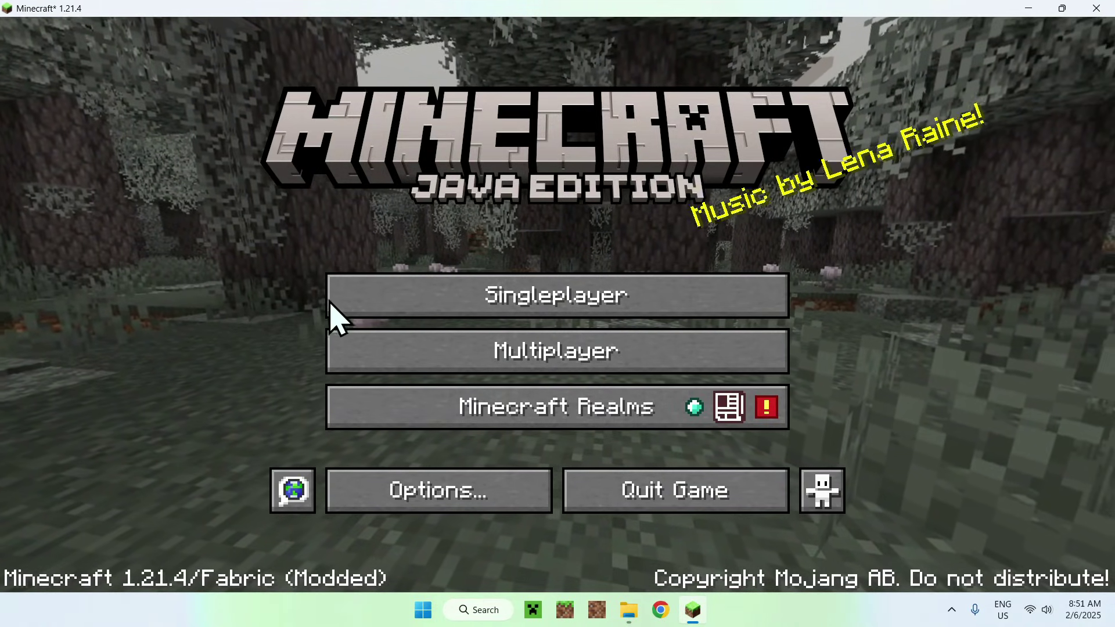
left_click(336, 312)
left_click(293, 199)
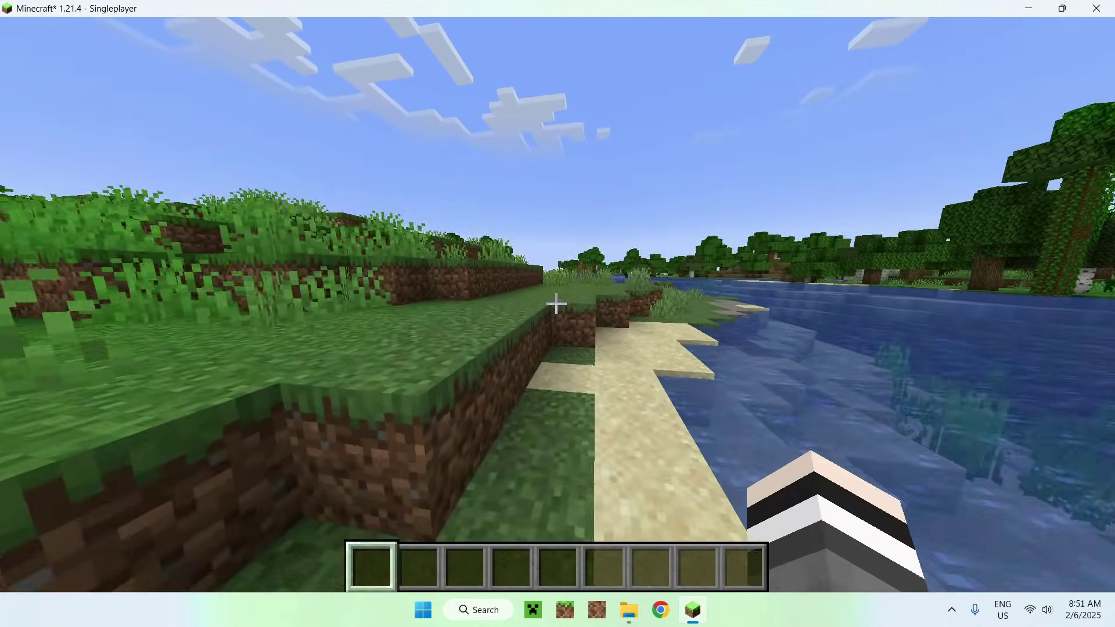
- Walk past the sheep through the riverside flower meadow, then open the Game Menu
key("w")
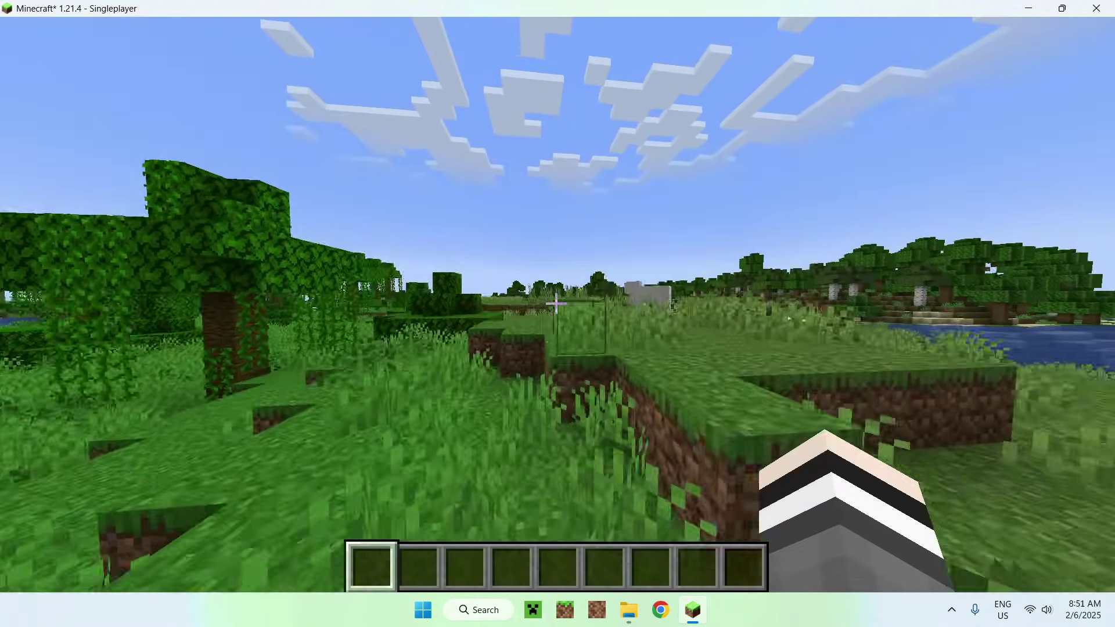
key("w")
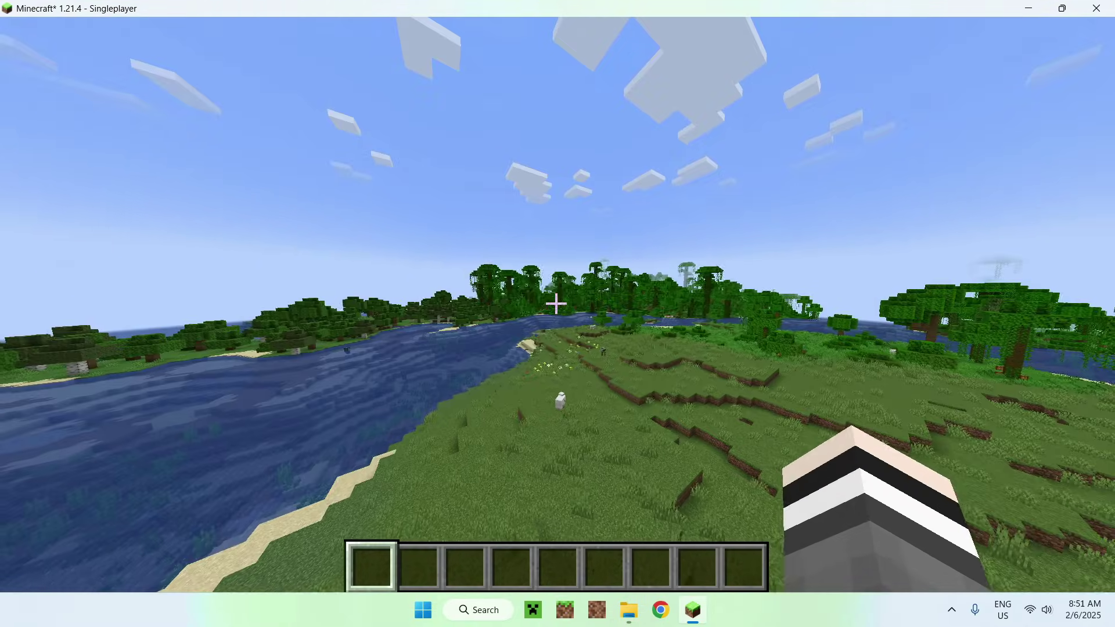
key("w")
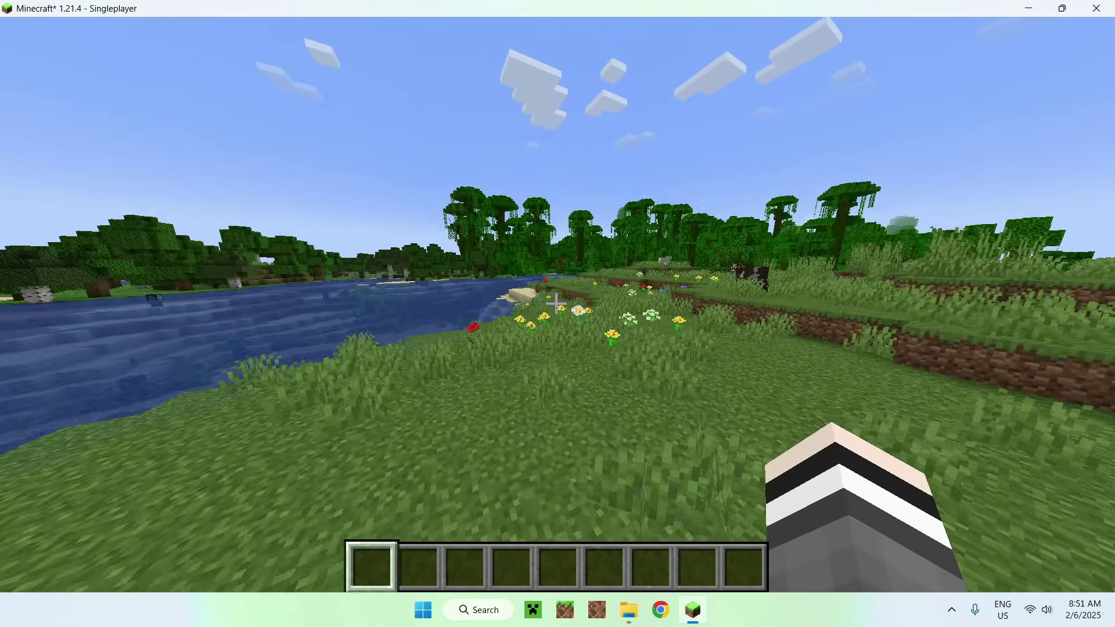
key("w")
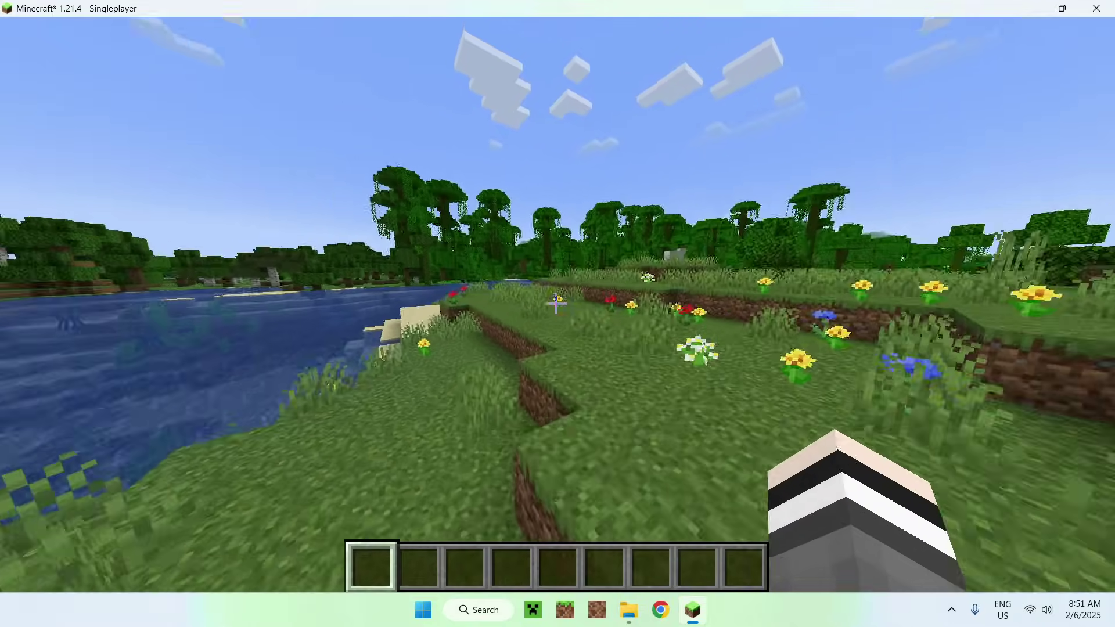
key("w")
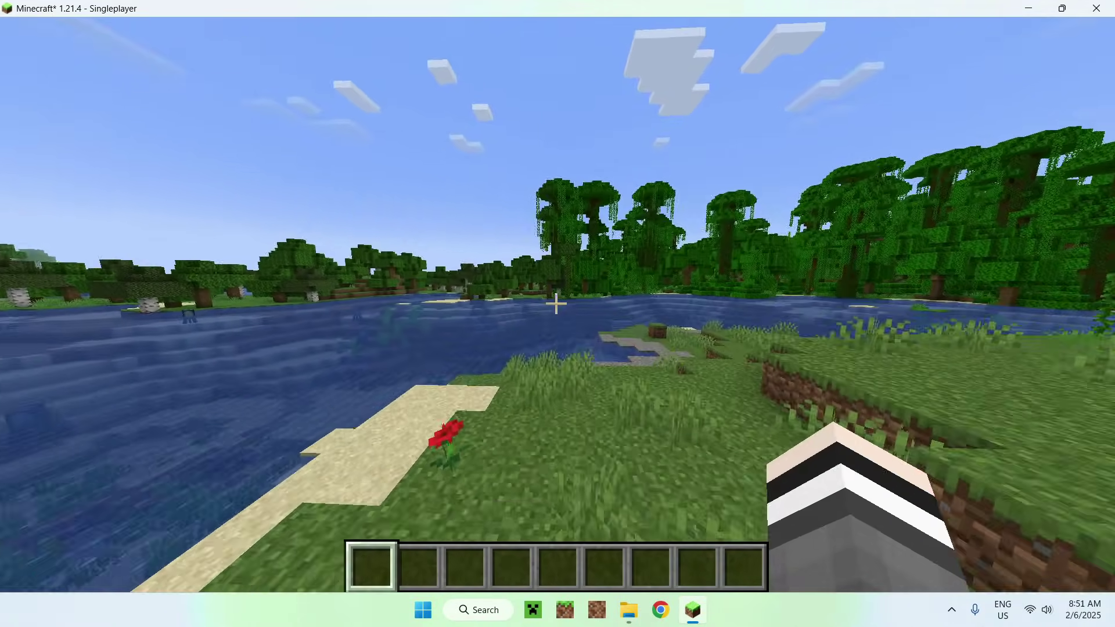
key("w")
key("Escape")
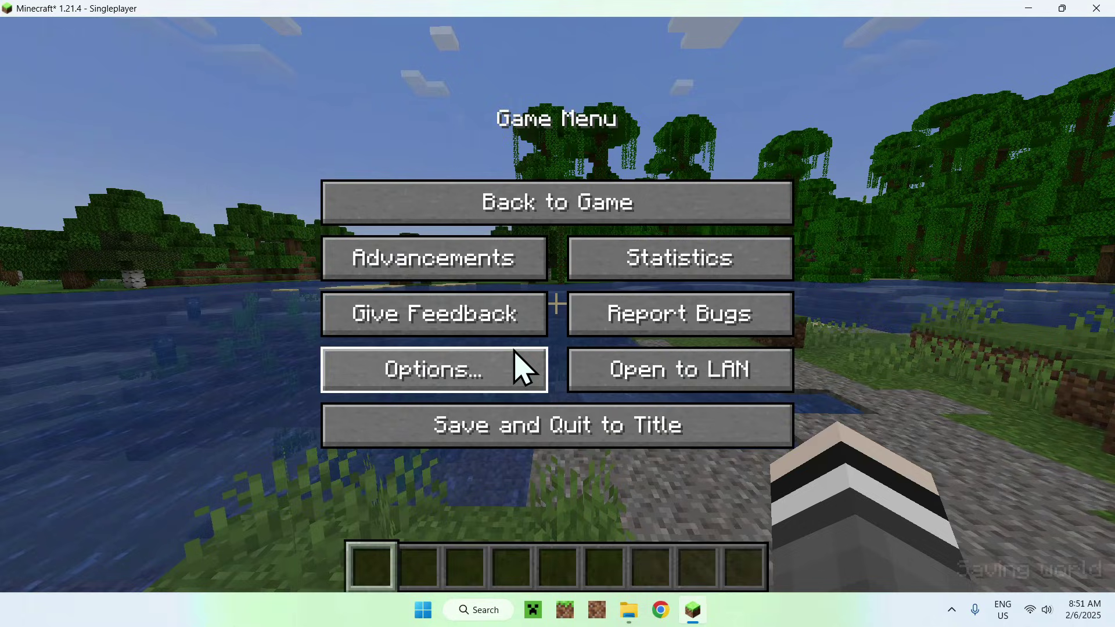
- Browse the Quality, Performance, Advanced and General video settings tabs
left_click(514, 366)
left_click(403, 324)
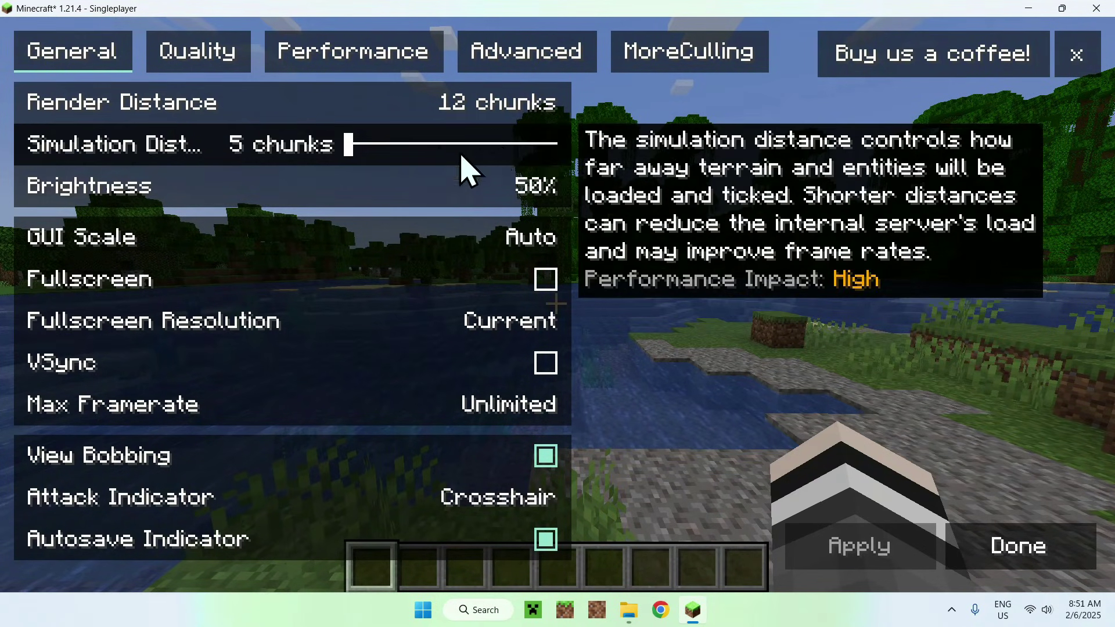
left_click(200, 67)
left_click(381, 61)
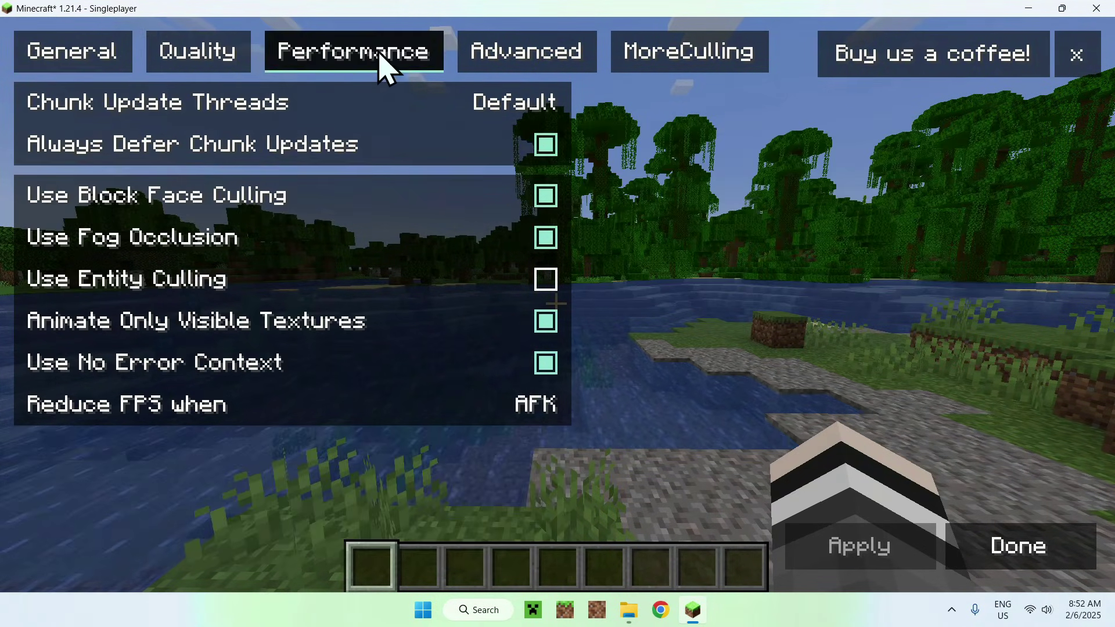
left_click(505, 61)
left_click(369, 62)
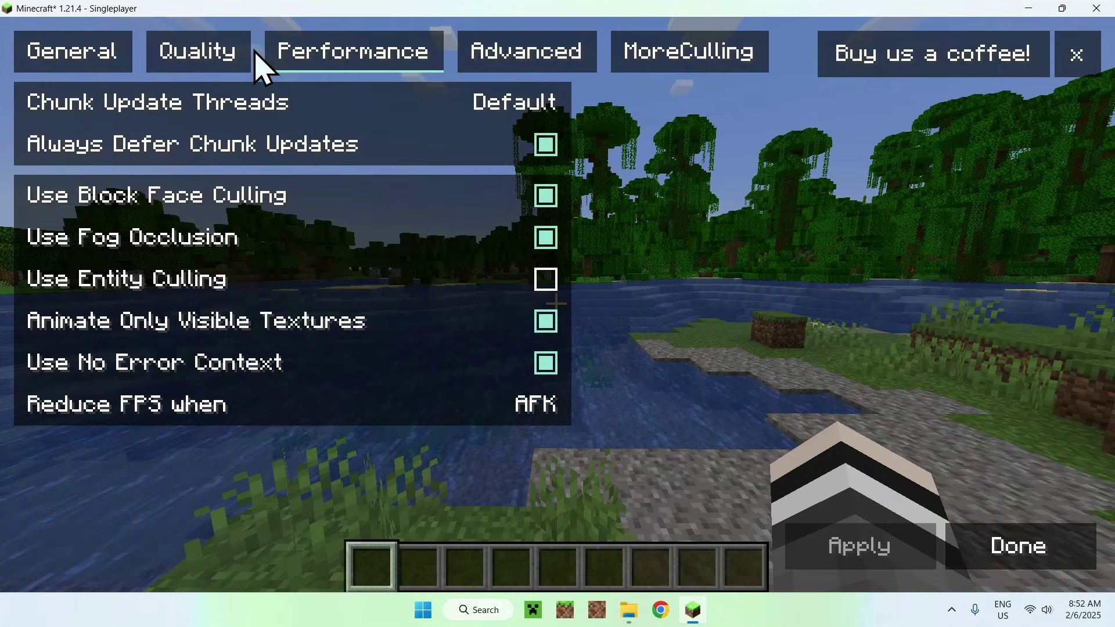
left_click(222, 68)
left_click(111, 70)
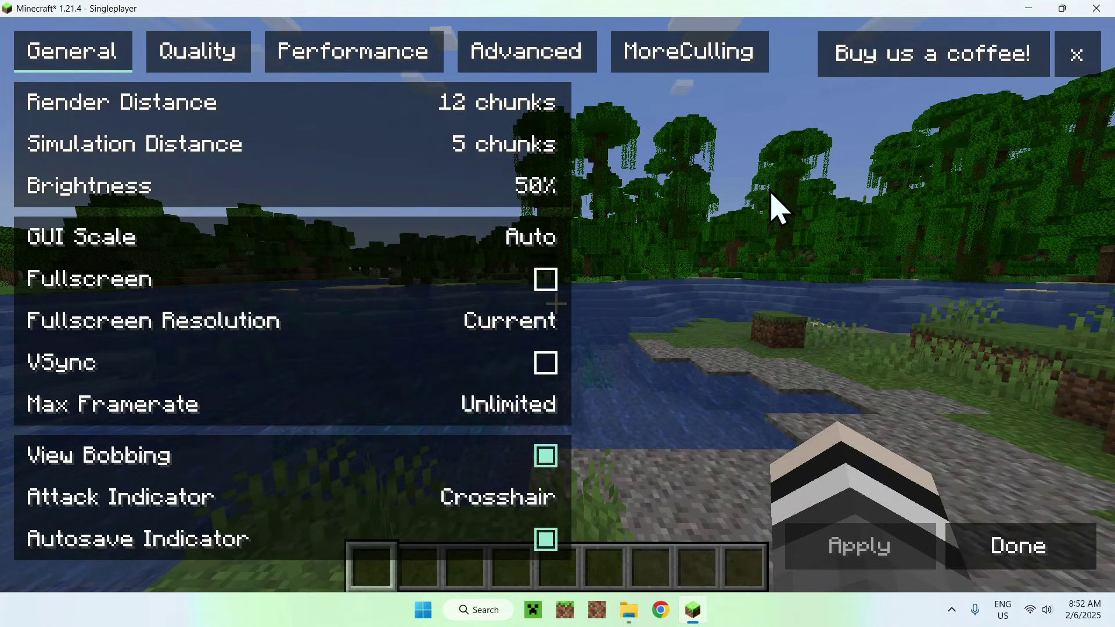
- Dismiss the Buy us a coffee! banner, resume the game, and switch to third-person view
left_click(1074, 60)
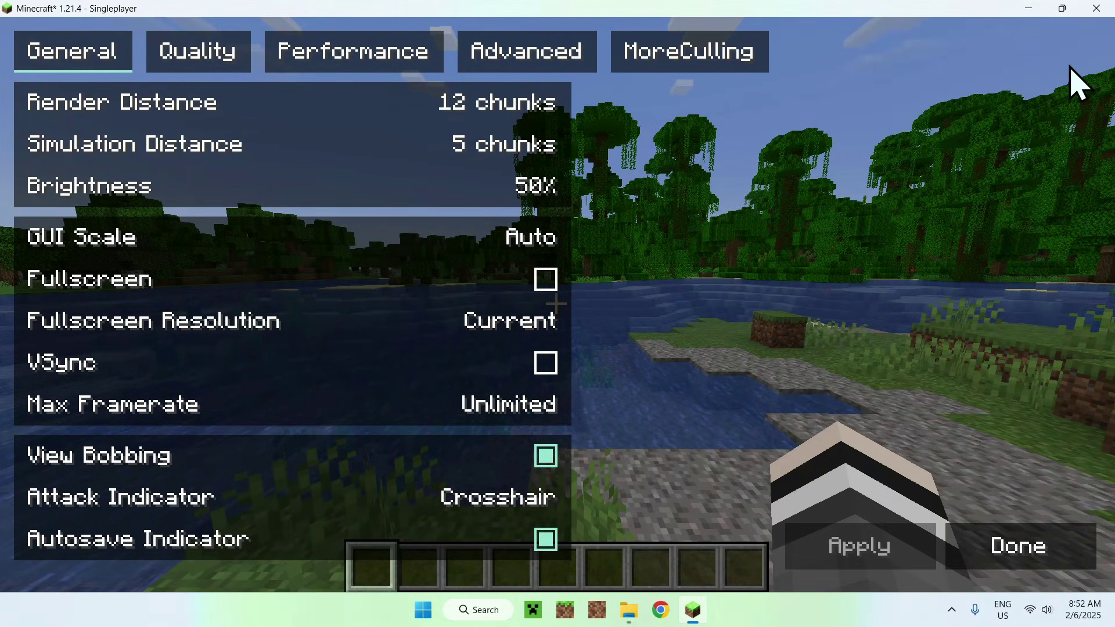
key("Escape")
key("Escape")
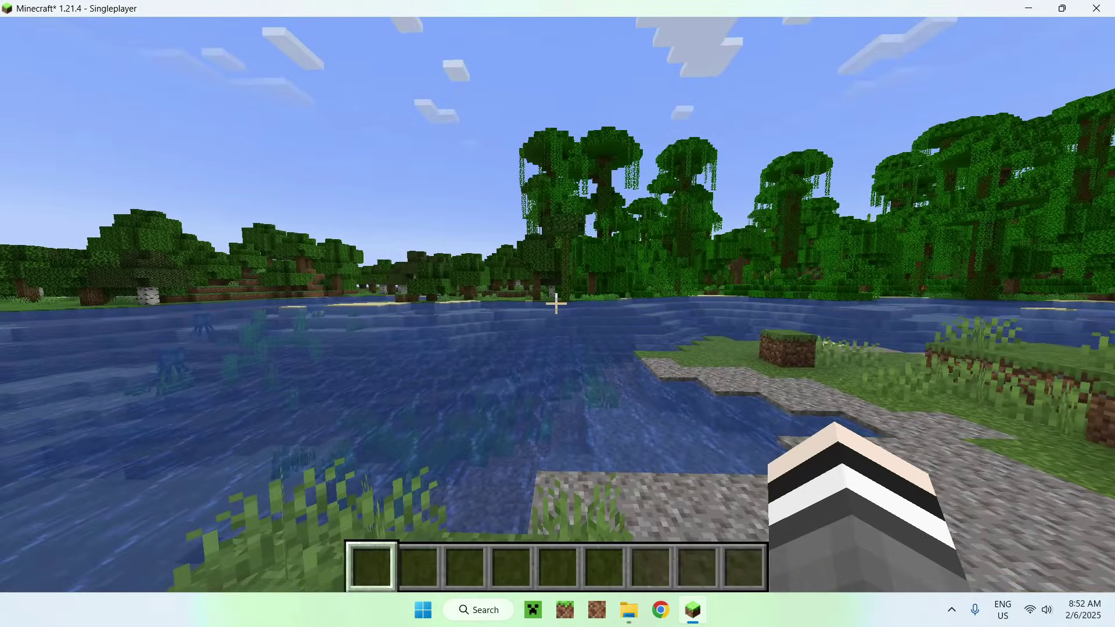
key("F5")
key("F5")
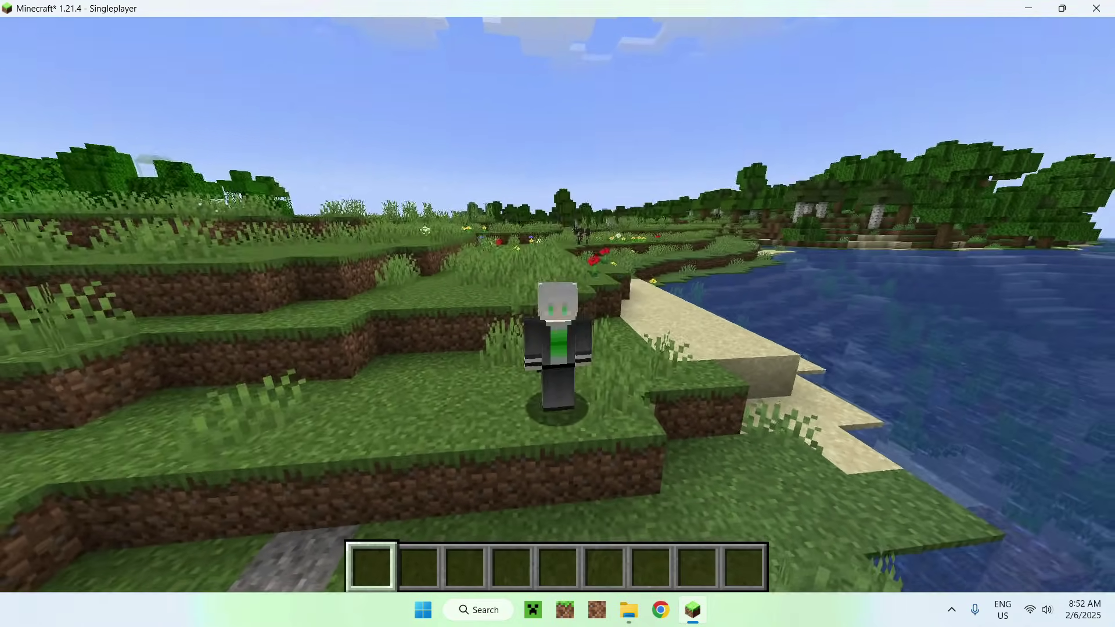